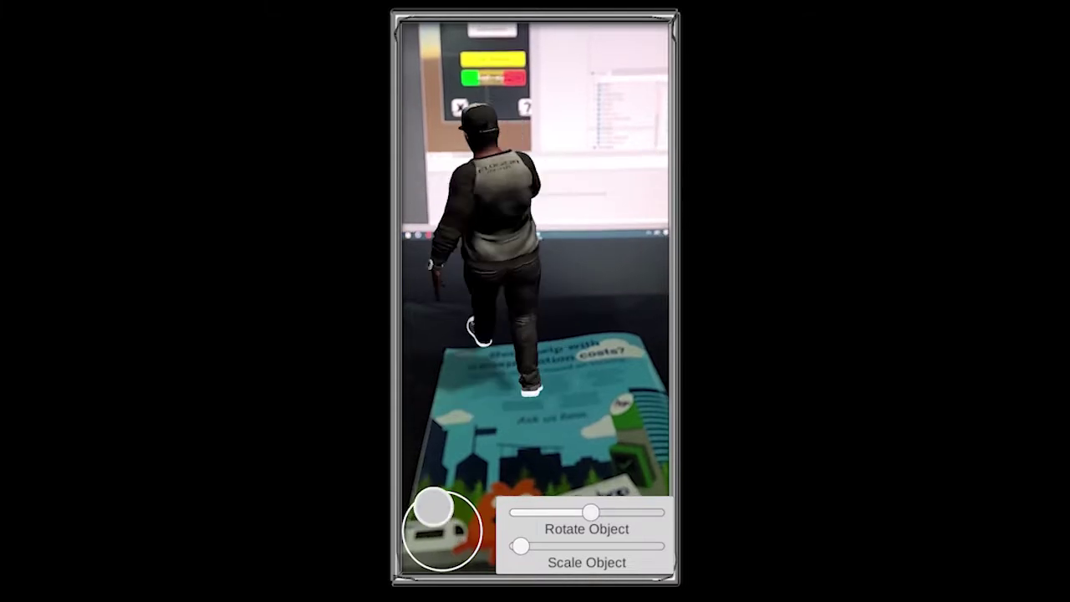
Step: Walk the avatar across the AR poster scene, turn it toward the camera, and save the cropped photo
{"action": "mouse_move", "coordinate": [414, 515]}
{"action": "left_mouse_down"}
{"action": "mouse_move", "coordinate": [424, 540]}
{"action": "mouse_move", "coordinate": [454, 547]}
{"action": "mouse_move", "coordinate": [481, 528]}
{"action": "mouse_move", "coordinate": [463, 561]}
{"action": "mouse_move", "coordinate": [423, 516]}
{"action": "mouse_move", "coordinate": [432, 537]}
{"action": "left_mouse_up"}
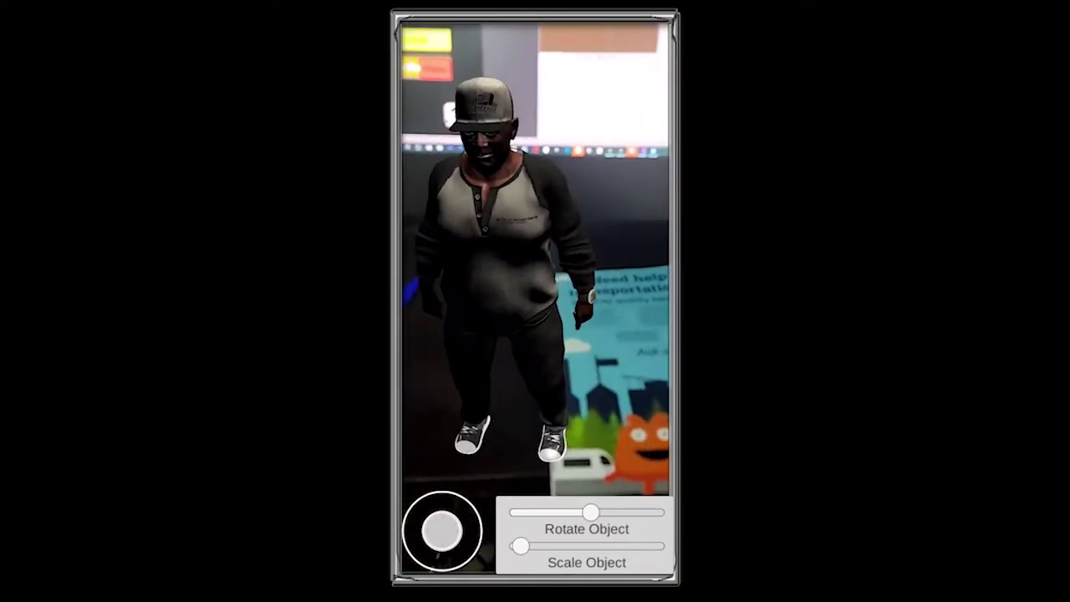
{"action": "left_click_drag", "start_coordinate": [591, 511], "coordinate": [518, 512]}
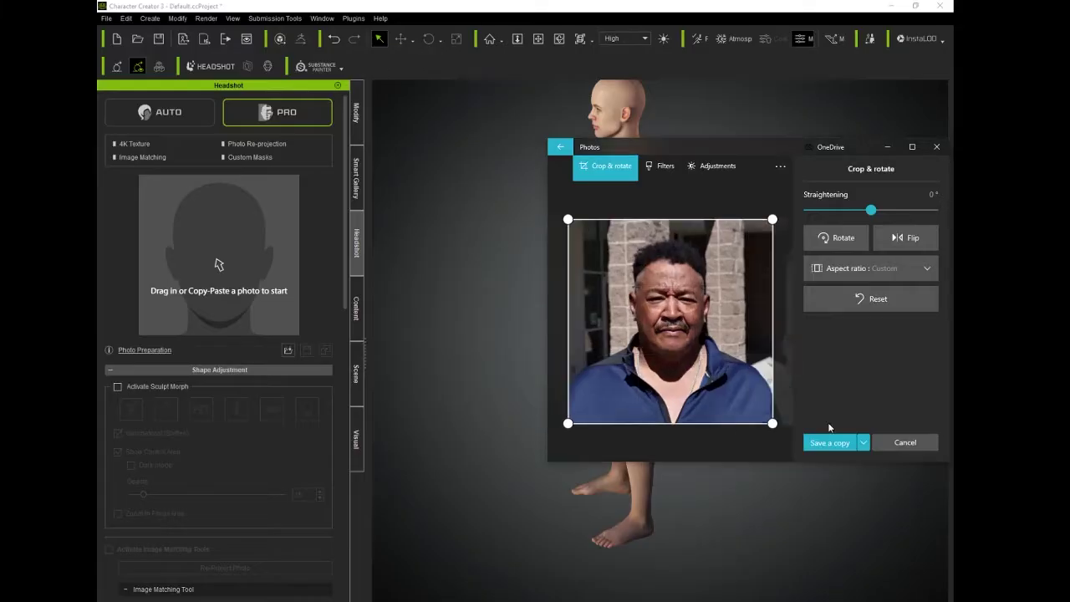
{"action": "left_click", "coordinate": [831, 440]}
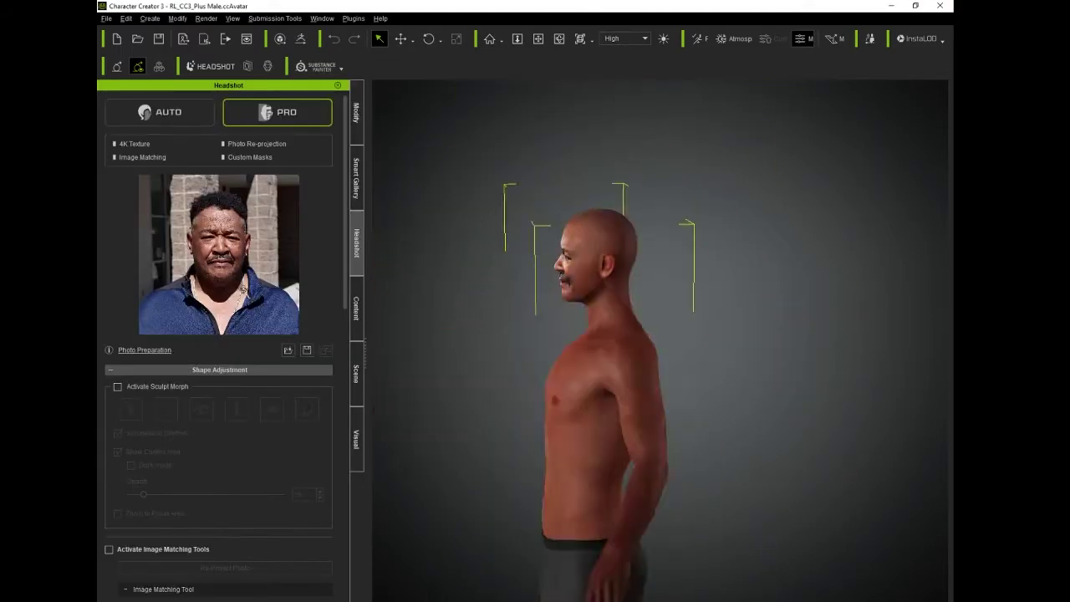
Step: Turn image matching against the photo on, then off again to view the head
{"action": "left_click", "coordinate": [108, 549]}
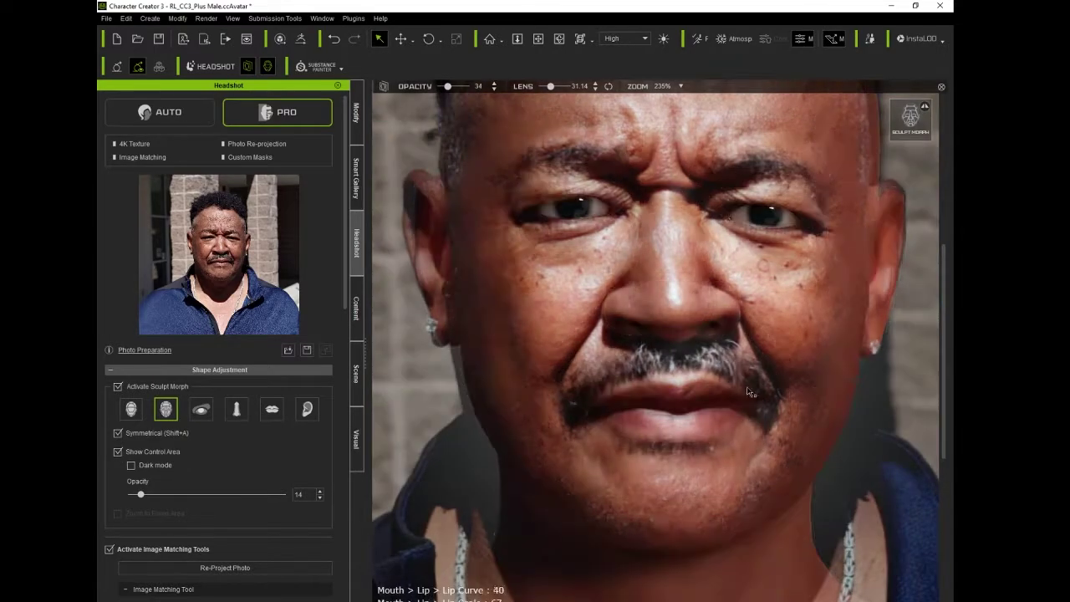
{"action": "left_click", "coordinate": [247, 66]}
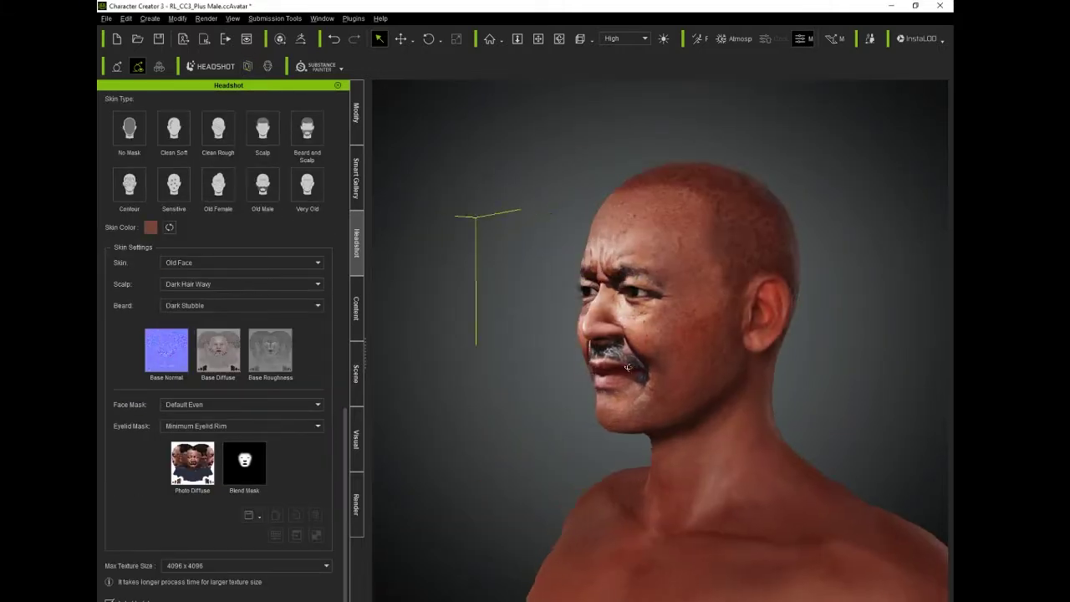
Step: Show the scene object list and scroll up to find Image_Plane under Prop
{"action": "left_click", "coordinate": [356, 373]}
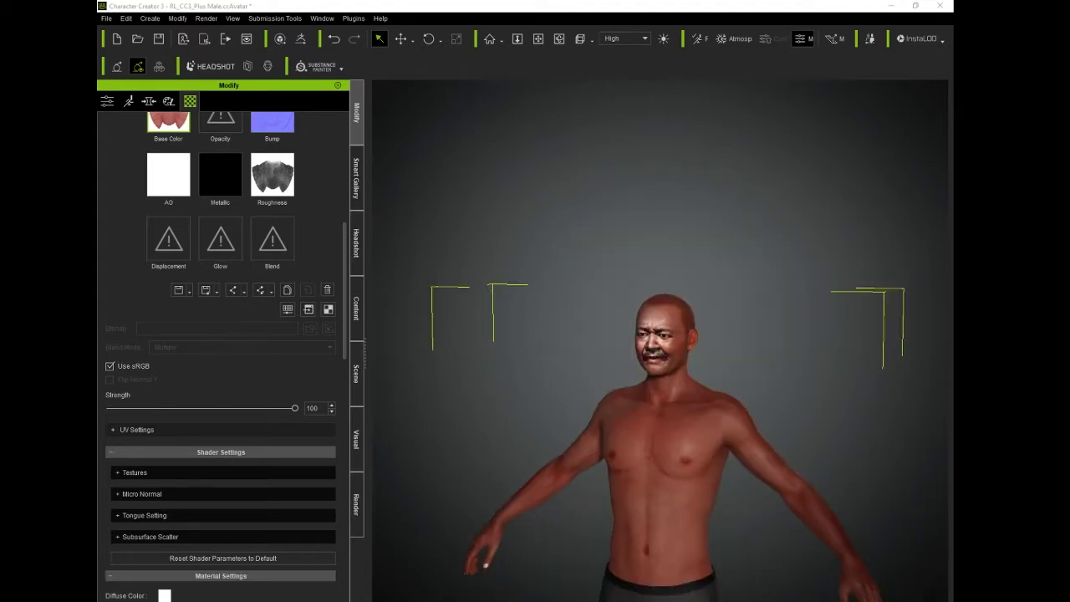
{"action": "scroll", "coordinate": [178, 144], "scroll_direction": "up", "scroll_amount": 1}
{"action": "scroll", "coordinate": [178, 143], "scroll_direction": "up", "scroll_amount": 5}
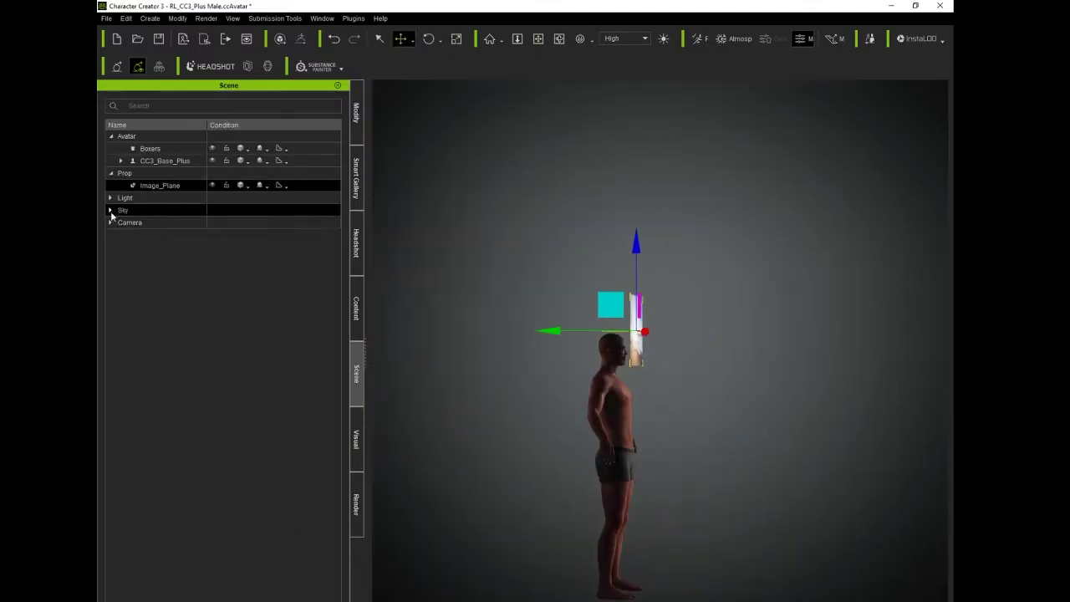
Step: Set the image plane's Rotate X to 90 so the photo lines up behind the head
{"action": "type", "text": "90"}
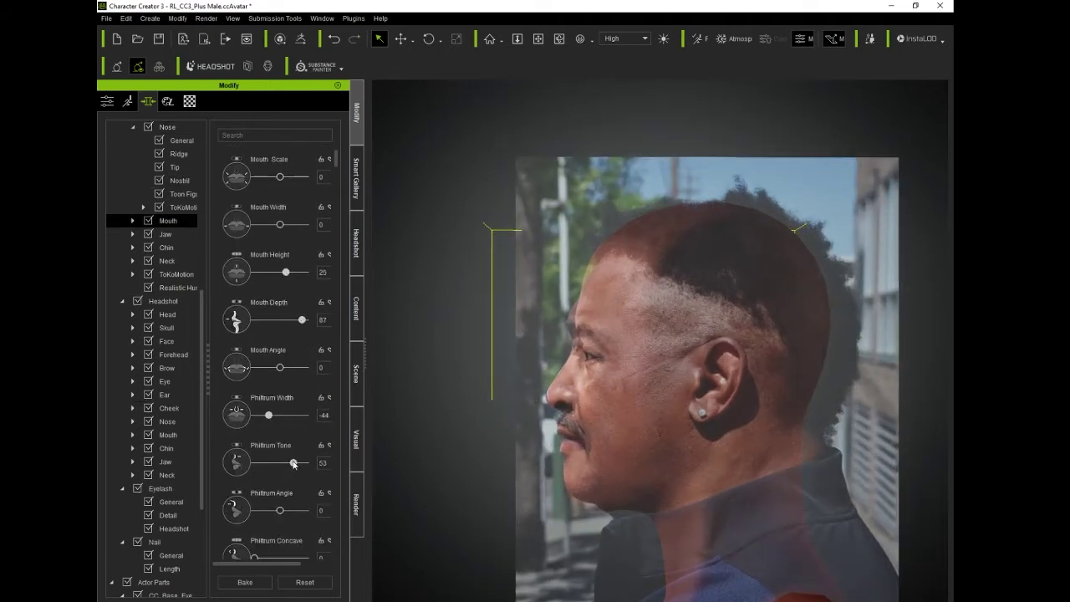
Step: Bring up the nose and forehead morph sliders in the Morph tree
{"action": "scroll", "coordinate": [284, 335], "scroll_direction": "up", "scroll_amount": 4}
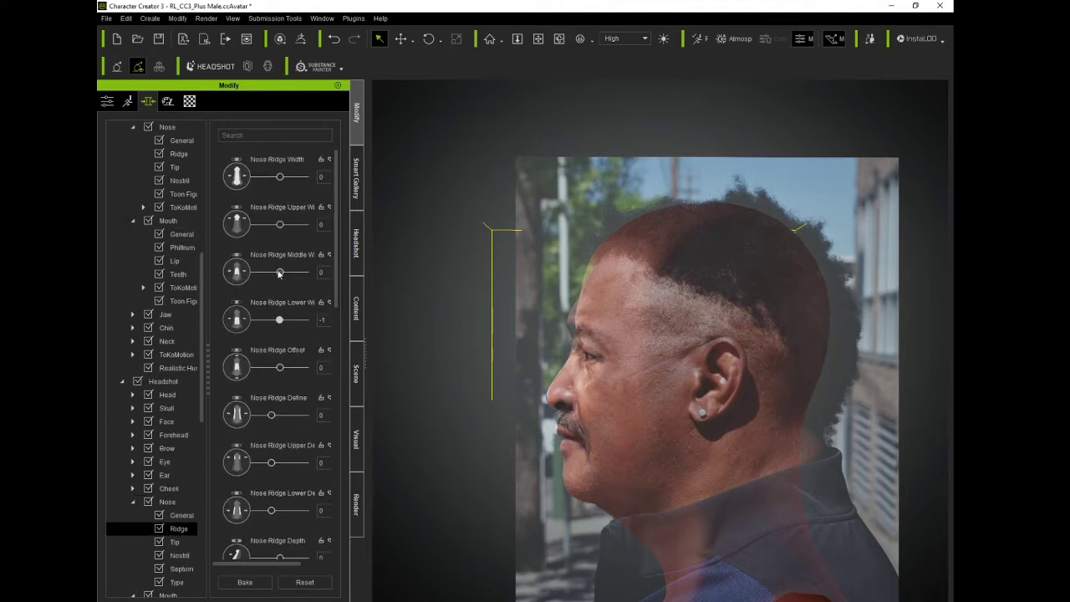
{"action": "scroll", "coordinate": [290, 450], "scroll_direction": "down", "scroll_amount": 3}
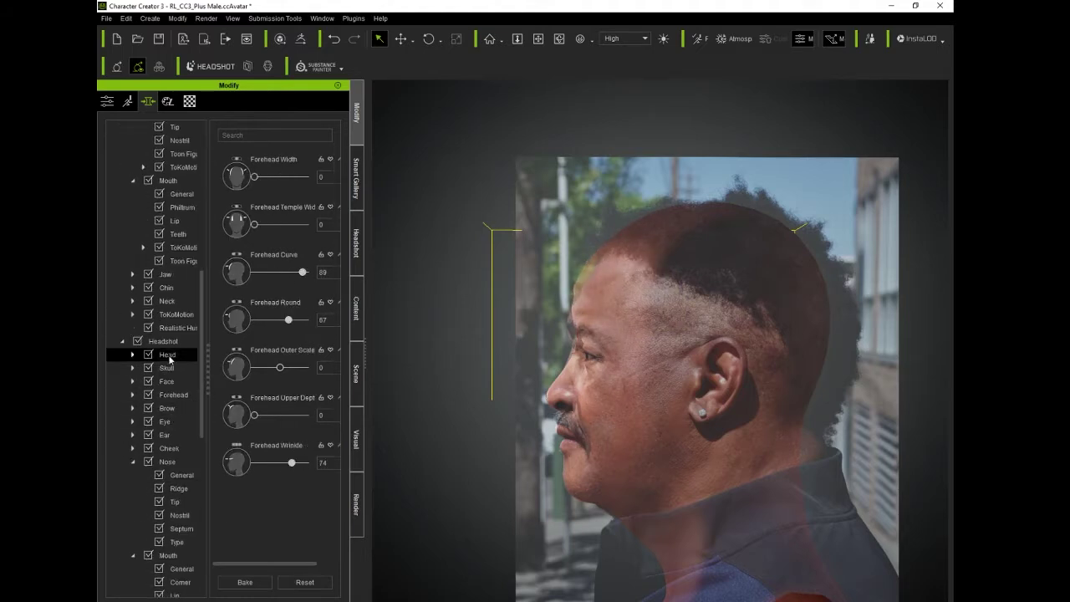
{"action": "left_click", "coordinate": [573, 355]}
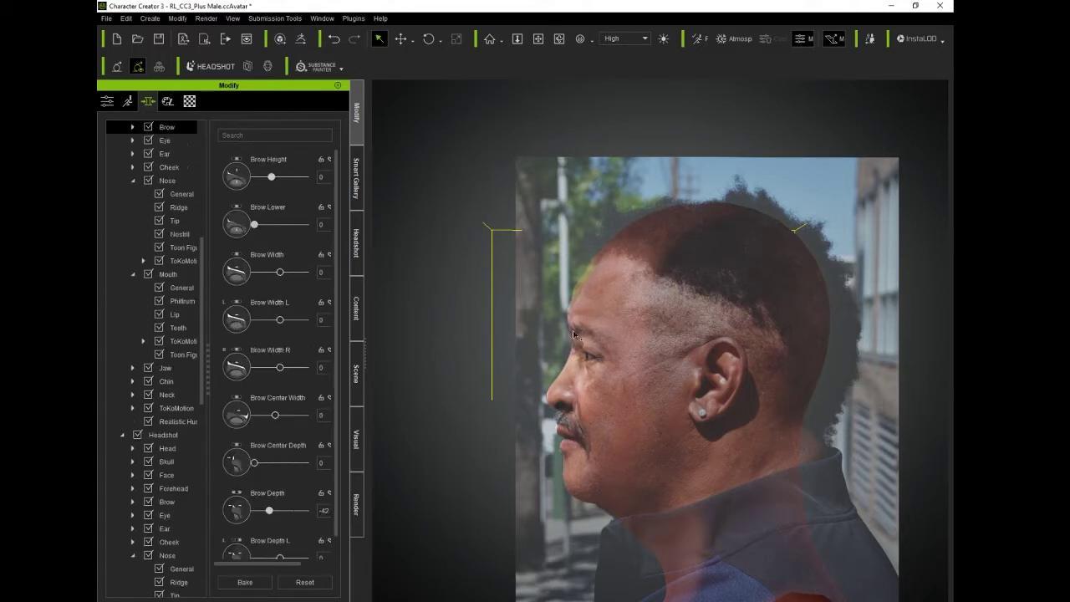
{"action": "left_click", "coordinate": [571, 306]}
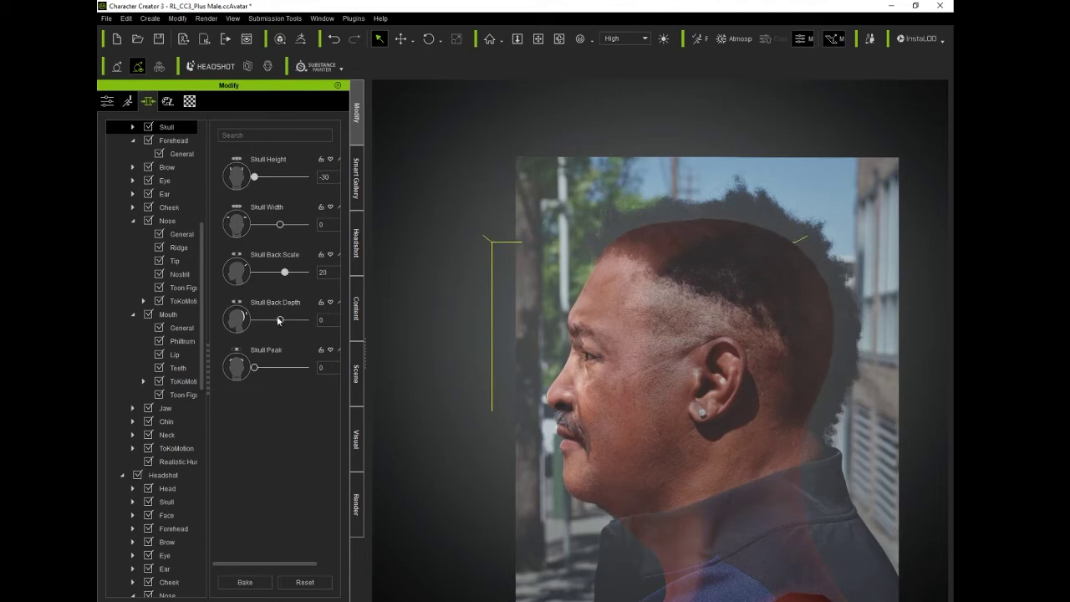
{"action": "scroll", "coordinate": [281, 413], "scroll_direction": "down", "scroll_amount": 3}
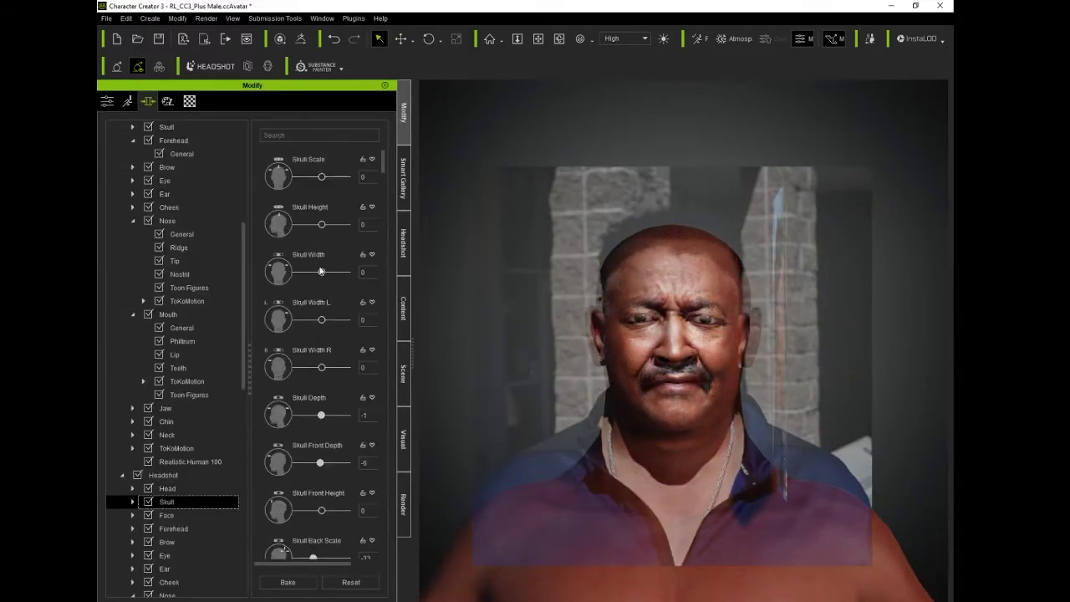
Step: Show the eye-area morph sliders to work on the brows
{"action": "left_click", "coordinate": [643, 329]}
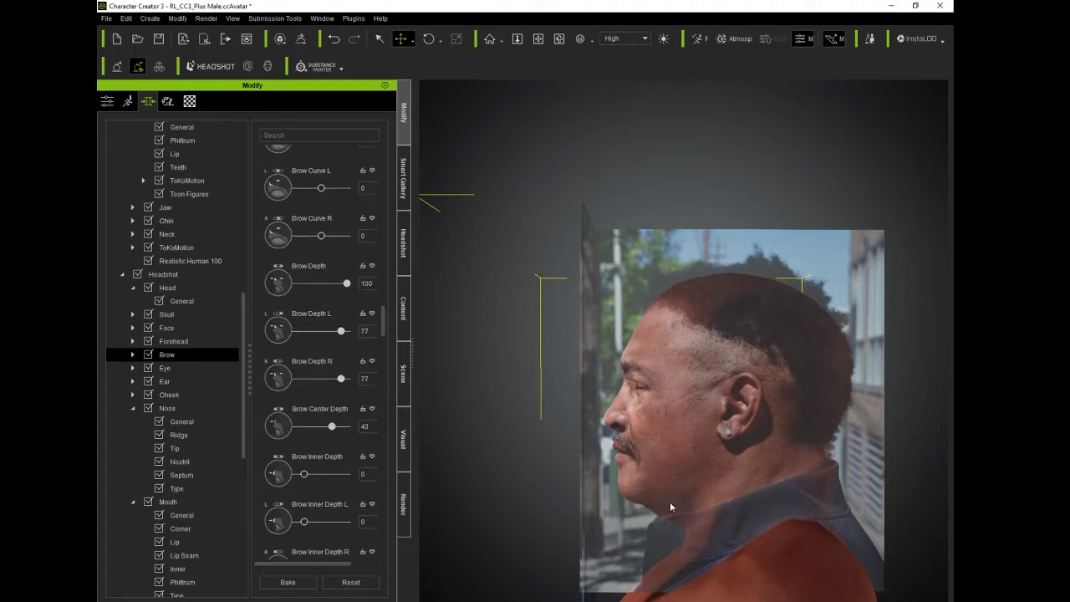
Step: Pick the jaw and ear in the viewport and adjust a Headshot ear morph slider
{"action": "left_click", "coordinate": [668, 516]}
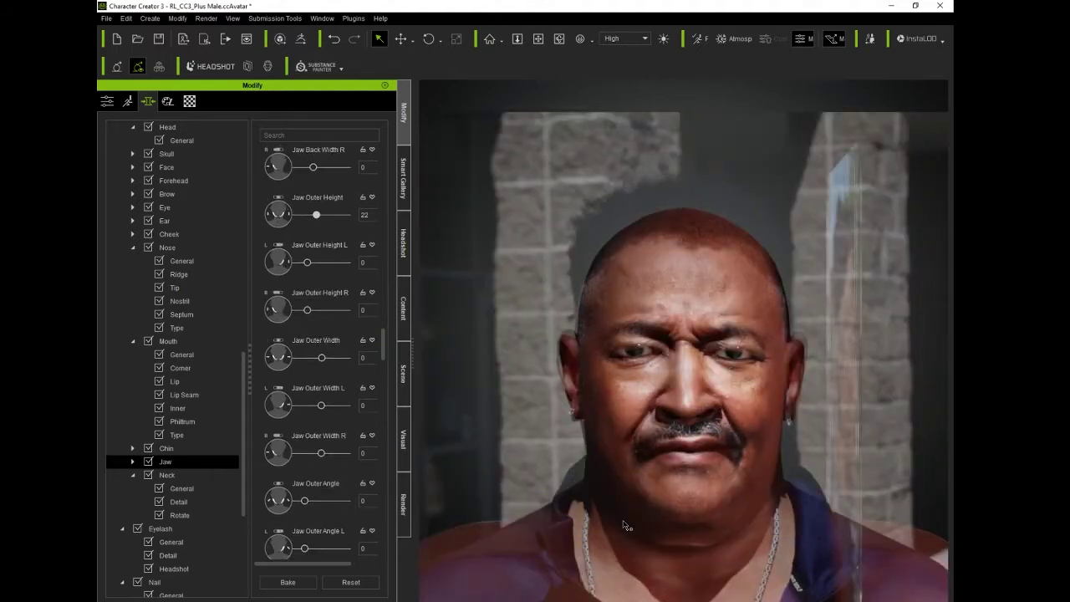
{"action": "left_click", "coordinate": [566, 378]}
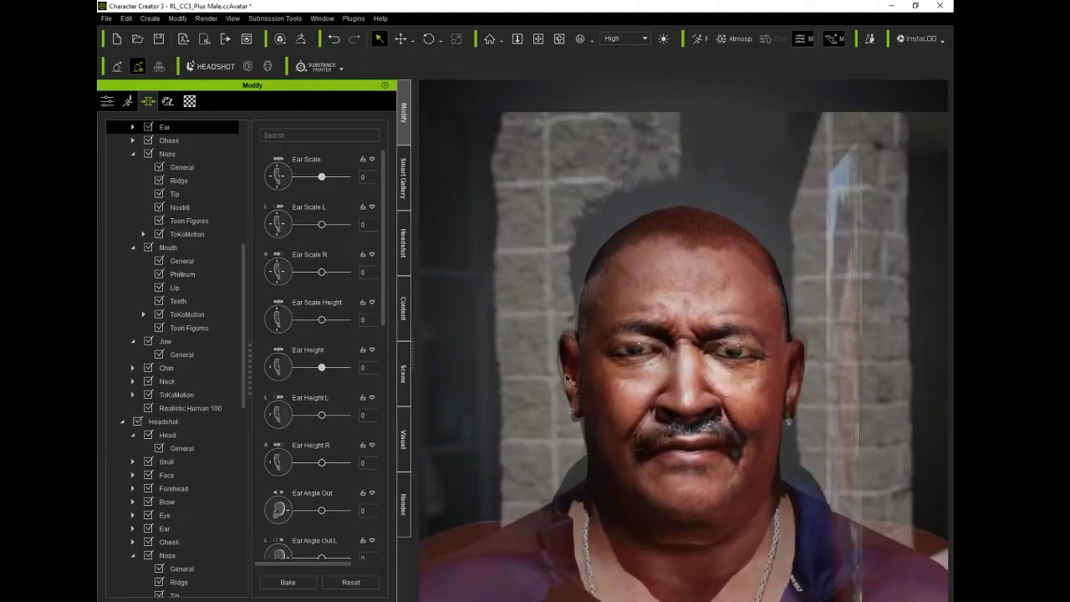
{"action": "left_click", "coordinate": [171, 529]}
{"action": "left_click_drag", "start_coordinate": [384, 163], "coordinate": [386, 176]}
Step: Open the cheek morphs and drag two more sliders to push the ears outward
{"action": "left_click", "coordinate": [586, 434]}
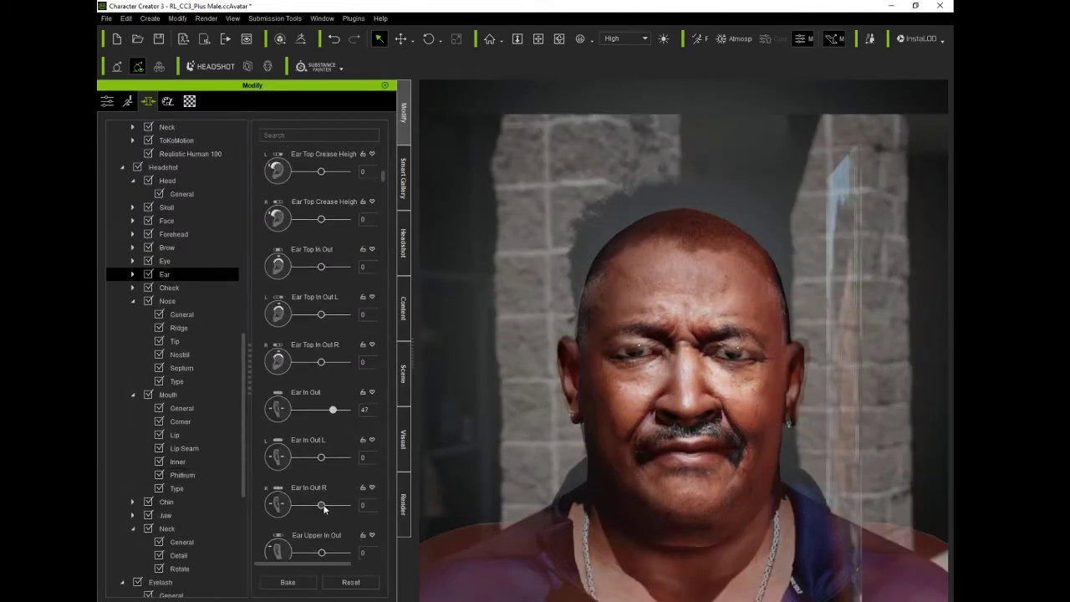
{"action": "left_click_drag", "start_coordinate": [311, 273], "coordinate": [326, 273]}
{"action": "scroll", "coordinate": [318, 351], "scroll_direction": "up", "scroll_amount": 2}
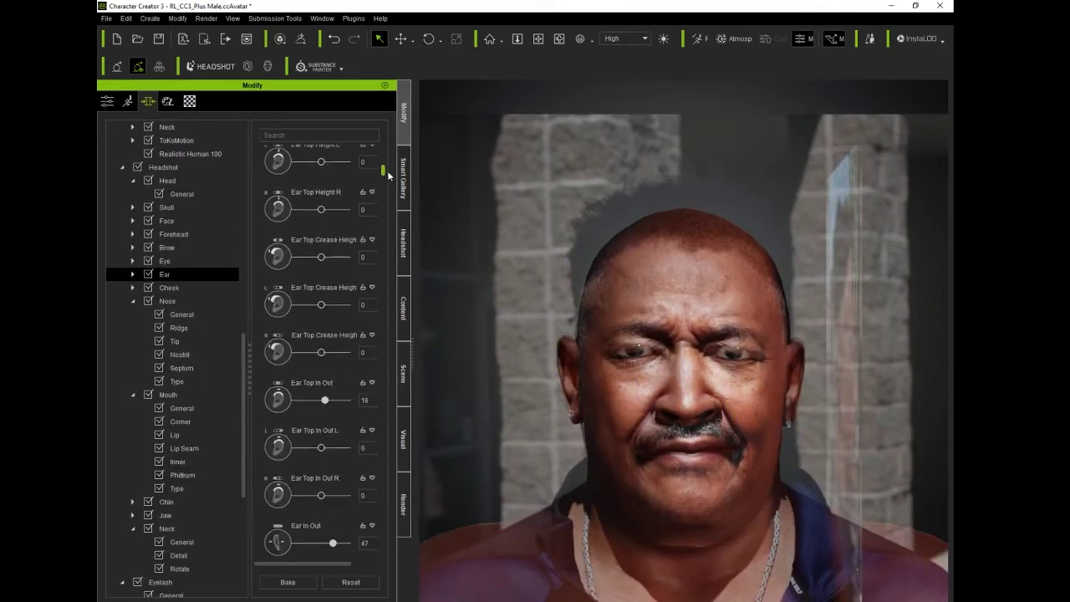
{"action": "left_click_drag", "start_coordinate": [321, 473], "coordinate": [331, 473]}
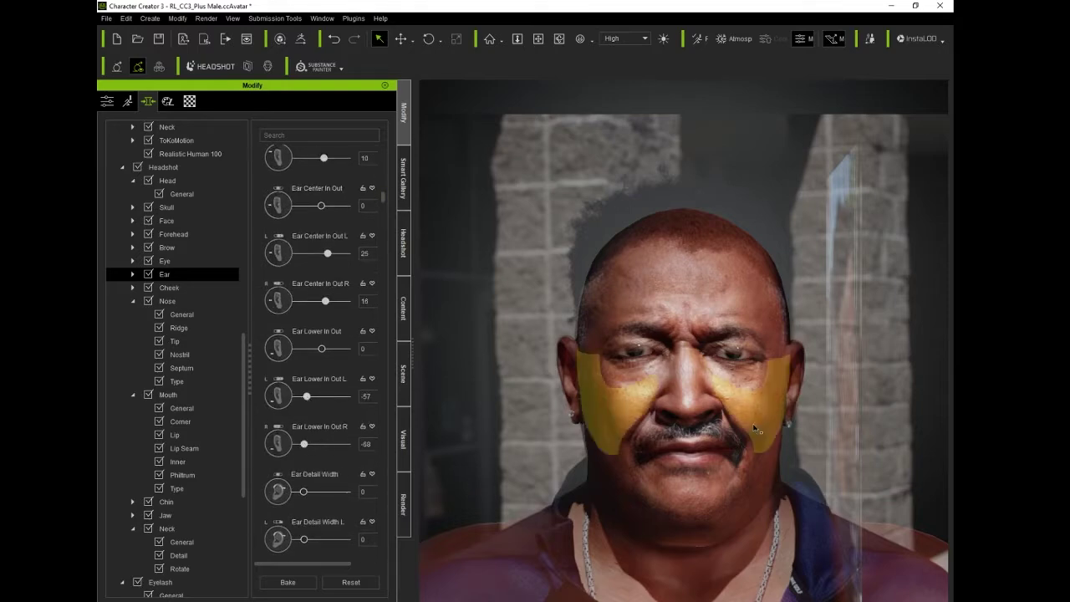
{"action": "scroll", "coordinate": [478, 542], "scroll_direction": "down", "scroll_amount": 2}
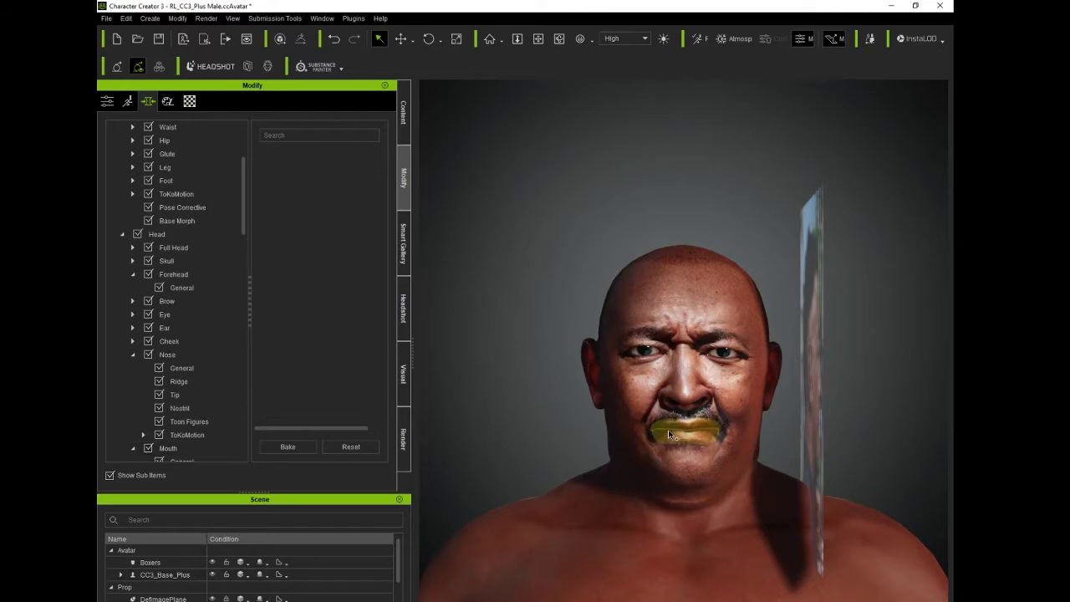
Step: Select the second reference image plane and set its Rotate X to -90
{"action": "scroll", "coordinate": [193, 251], "scroll_direction": "up", "scroll_amount": 5}
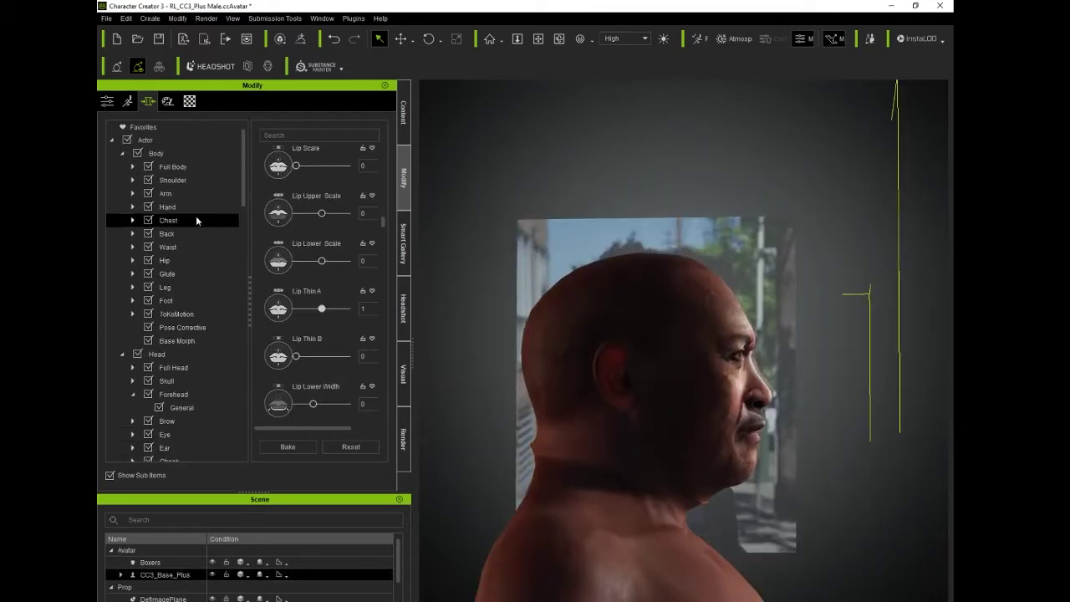
{"action": "left_click", "coordinate": [167, 233]}
{"action": "left_click", "coordinate": [163, 598]}
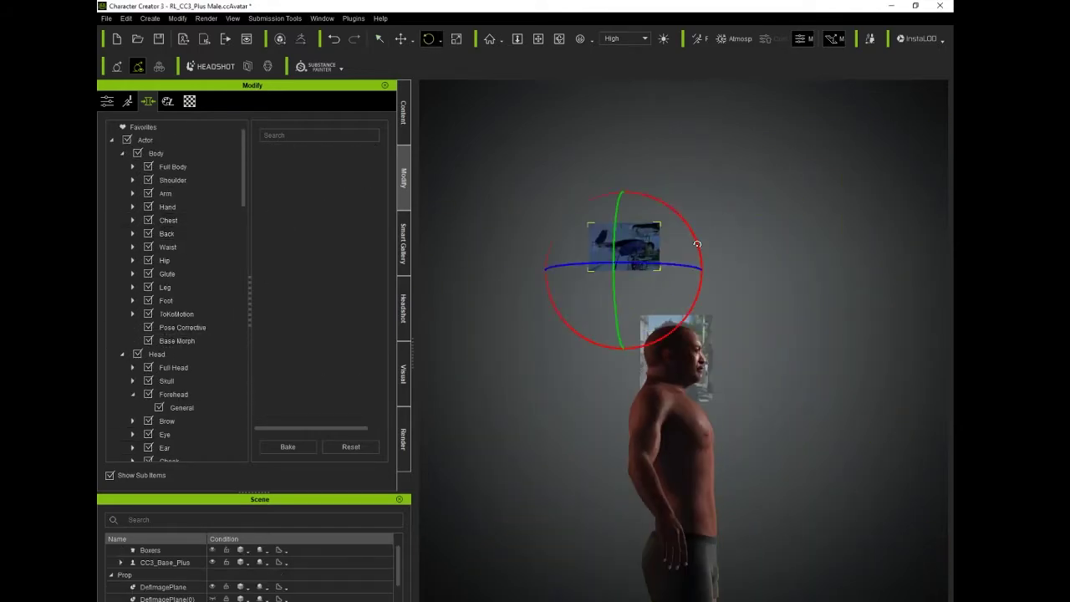
{"action": "double_click", "coordinate": [125, 380]}
{"action": "type", "text": "-90.194"}
{"action": "key", "text": "Return"}
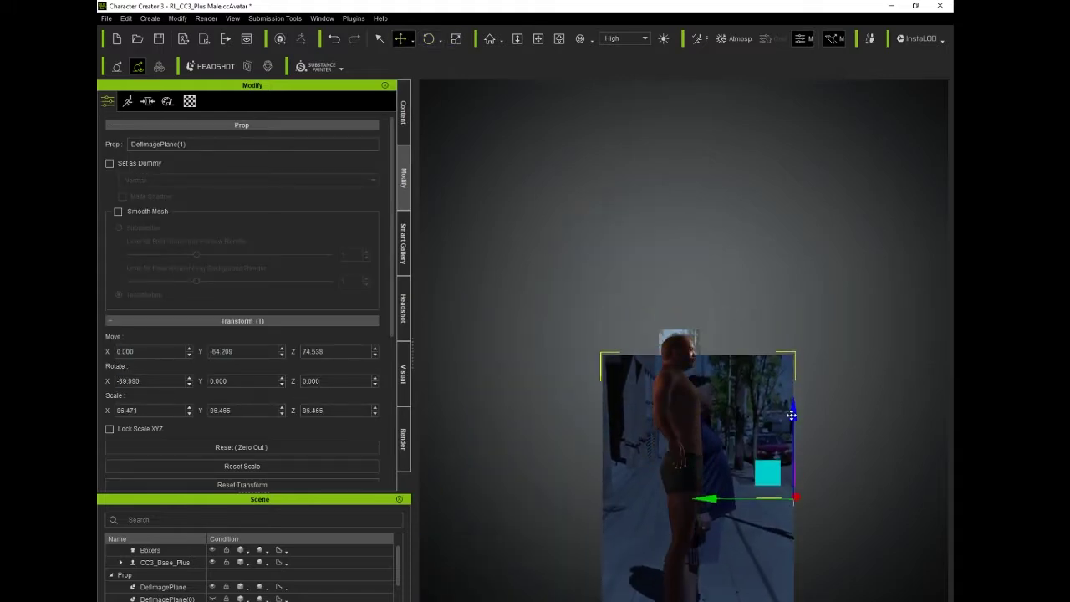
Step: Shrink the photo plane, move it down behind the character, then reselect the character
{"action": "left_click_drag", "start_coordinate": [699, 473], "coordinate": [781, 454]}
{"action": "key", "text": "r"}
{"action": "left_click_drag", "start_coordinate": [737, 414], "coordinate": [735, 459]}
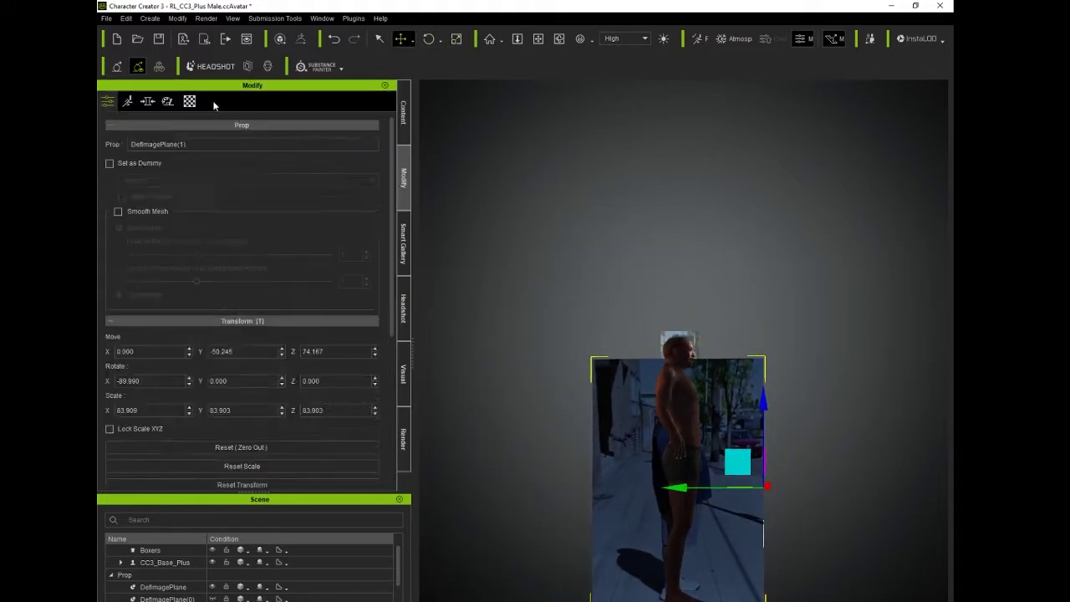
{"action": "left_click", "coordinate": [148, 101]}
{"action": "left_click", "coordinate": [173, 178]}
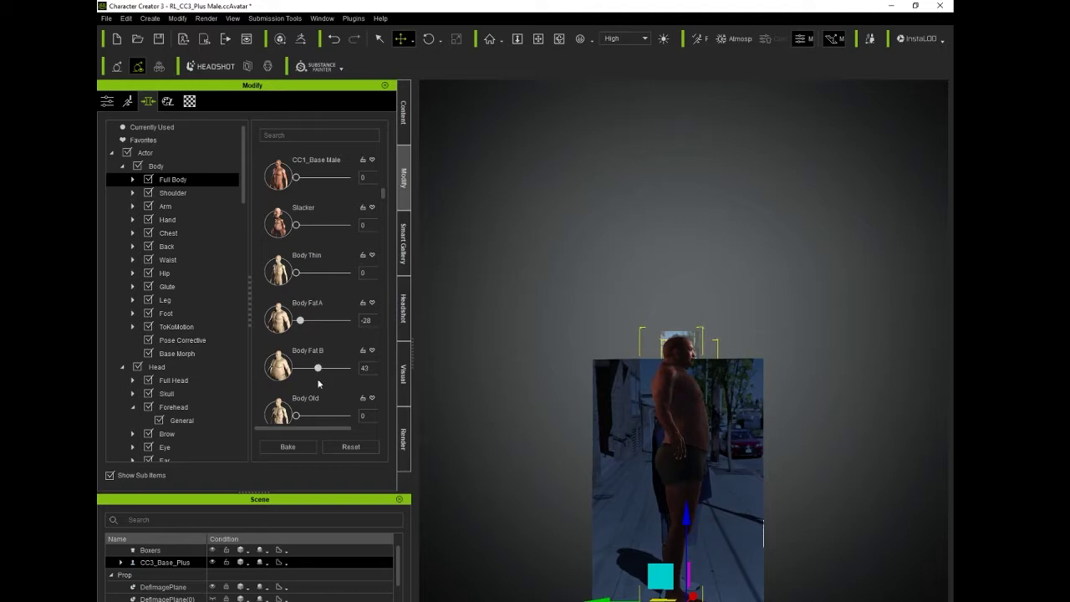
Step: Set Height to 30 and Back Scapula Scale to -40
{"action": "scroll", "coordinate": [317, 378], "scroll_direction": "down", "scroll_amount": 2}
{"action": "left_click_drag", "start_coordinate": [296, 224], "coordinate": [311, 225]}
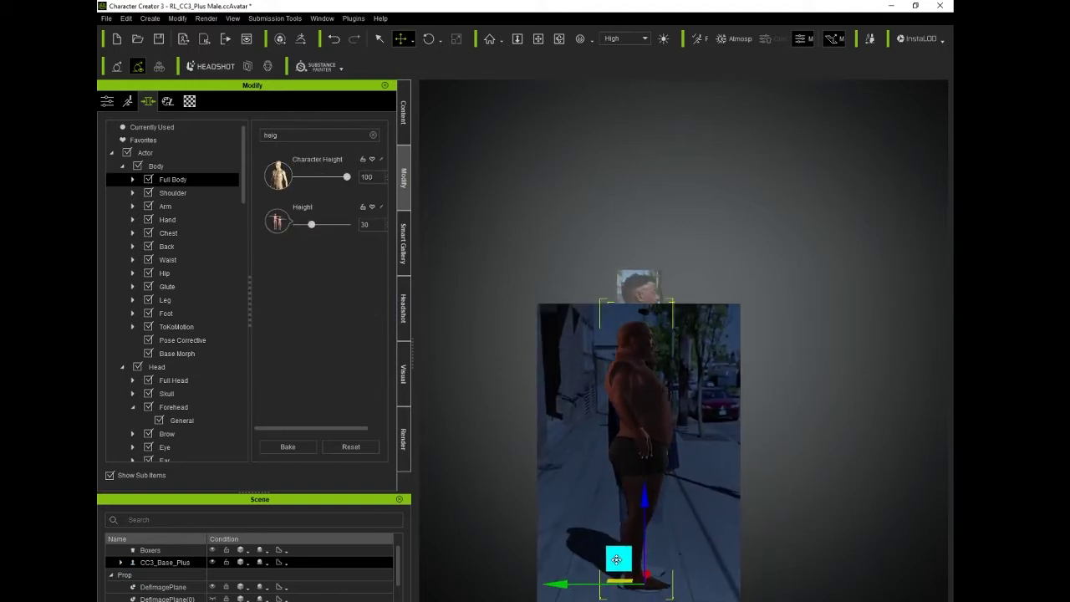
{"action": "left_click", "coordinate": [373, 134]}
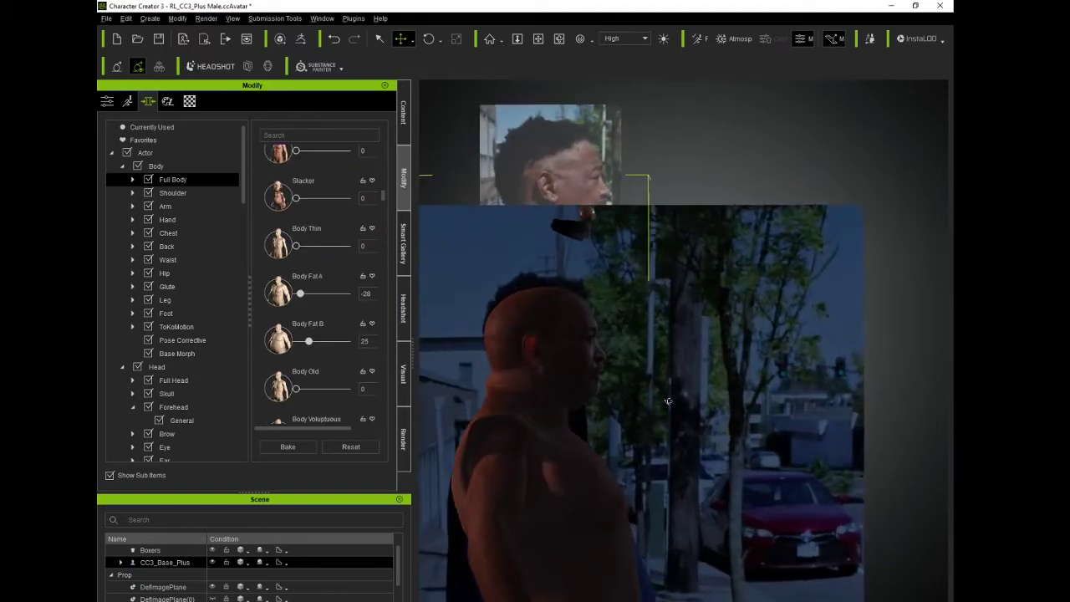
{"action": "scroll", "coordinate": [635, 462], "scroll_direction": "up", "scroll_amount": 2}
{"action": "left_click", "coordinate": [167, 259]}
{"action": "left_click", "coordinate": [166, 246]}
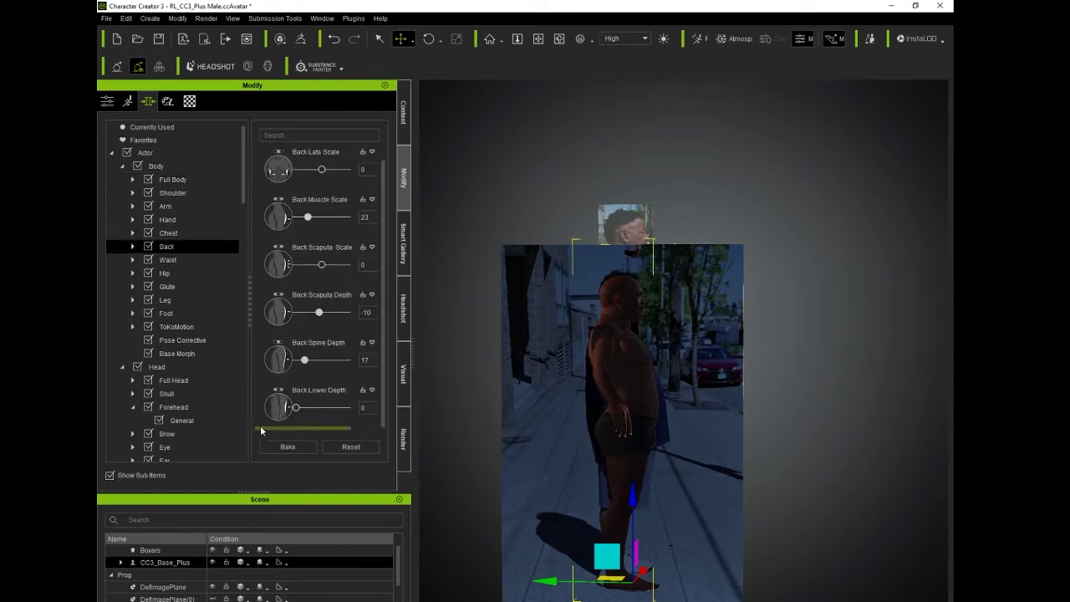
{"action": "left_click_drag", "start_coordinate": [316, 318], "coordinate": [310, 319]}
Step: Browse shoulder and arm morphs, filter by 'height', then open chest, back and waist morphs
{"action": "left_click", "coordinate": [173, 192]}
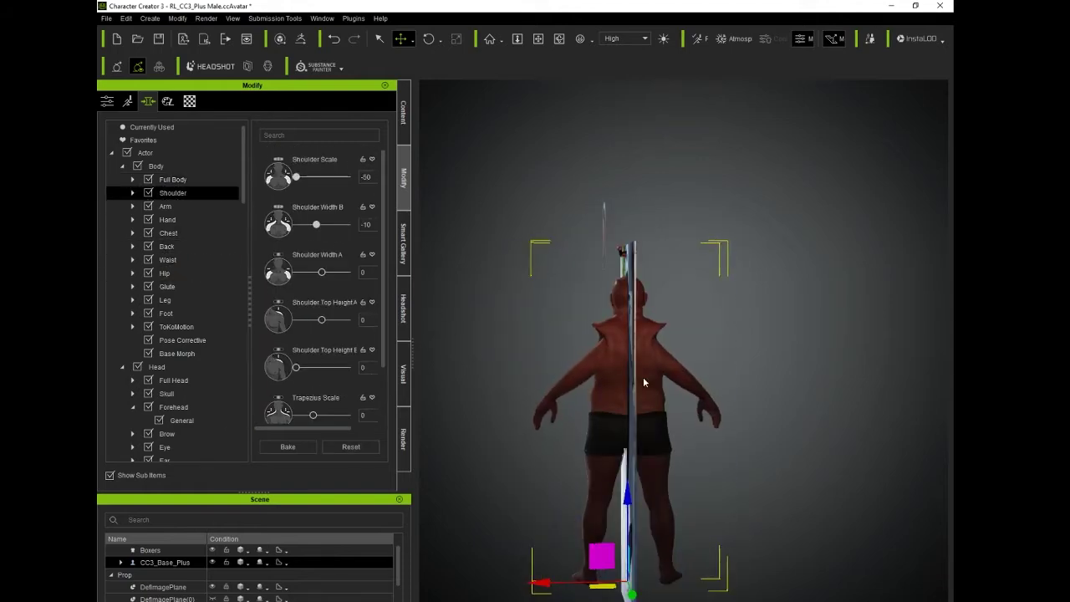
{"action": "left_click", "coordinate": [166, 206]}
{"action": "left_click", "coordinate": [317, 135]}
{"action": "type", "text": "height"}
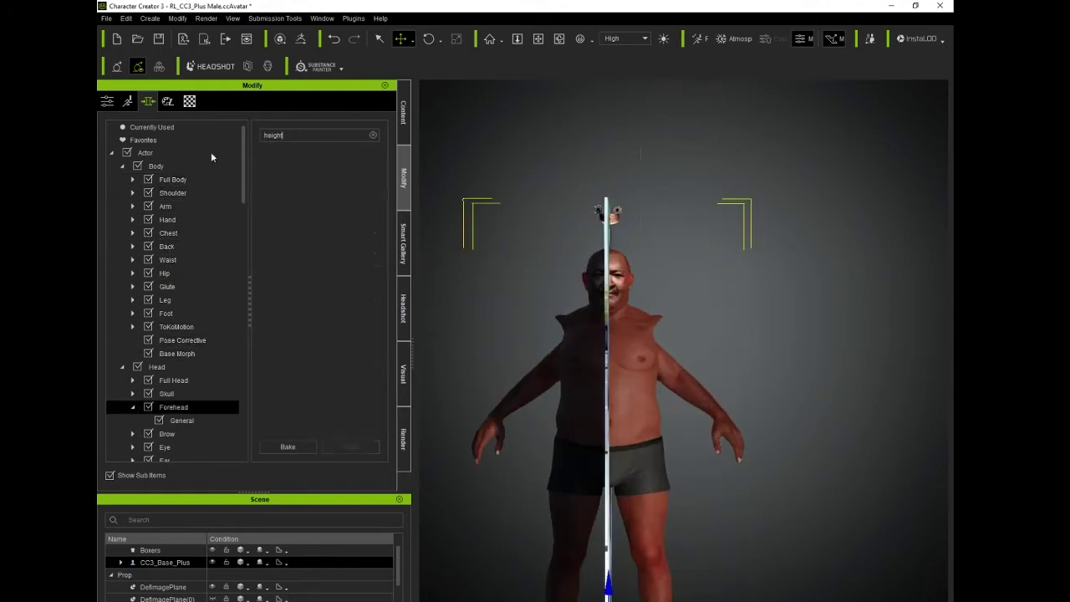
{"action": "left_click", "coordinate": [209, 165]}
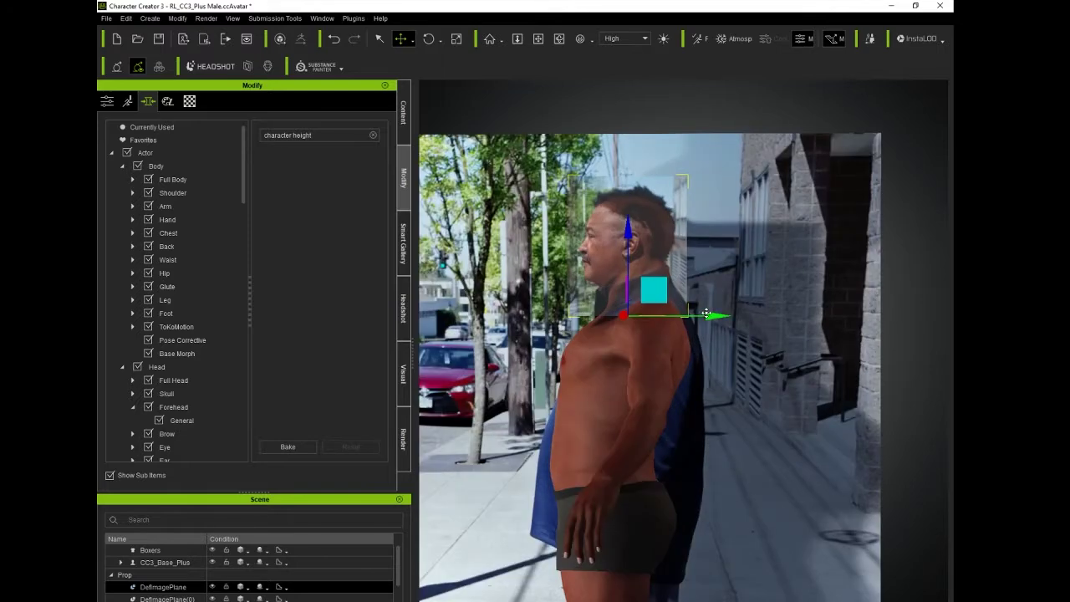
{"action": "left_click", "coordinate": [168, 233]}
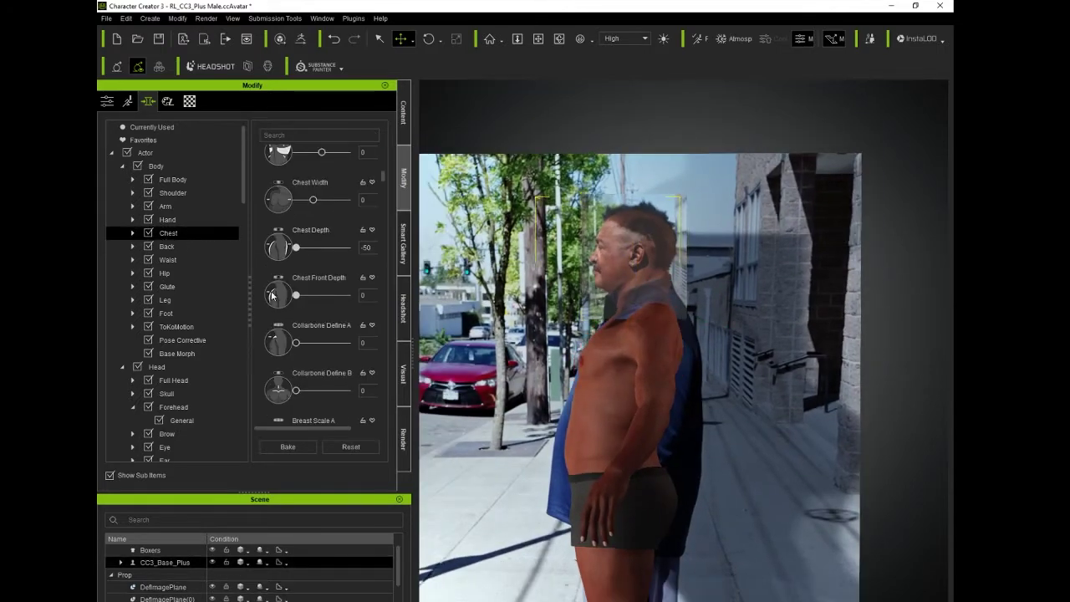
{"action": "left_click", "coordinate": [168, 246]}
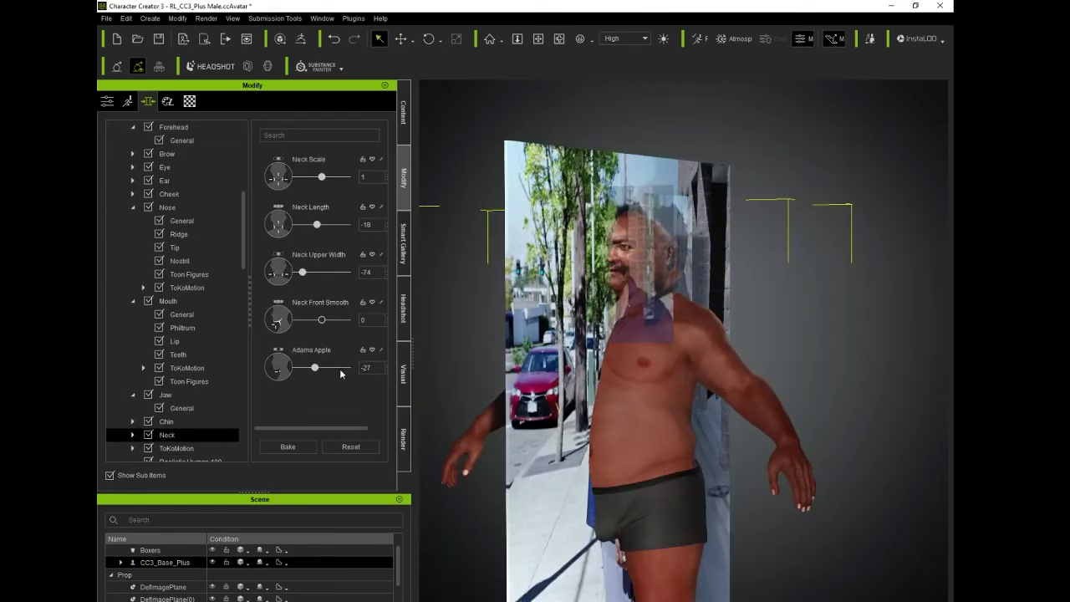
{"action": "left_click", "coordinate": [643, 377]}
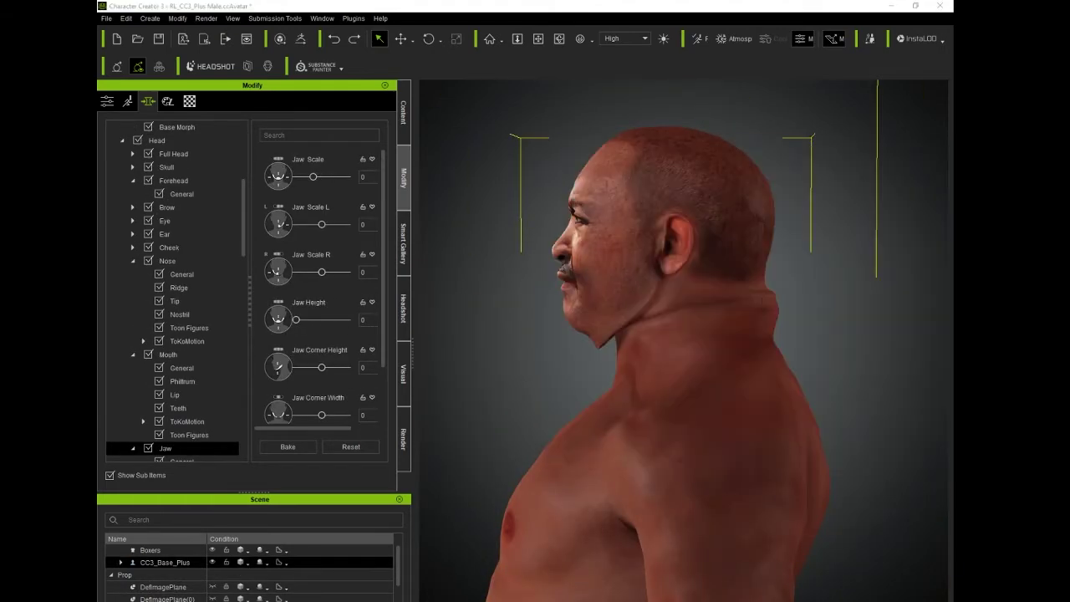
Step: Check the neck, chest and waist morphs and raise Neck Depth from -100 to -43
{"action": "left_click", "coordinate": [178, 408]}
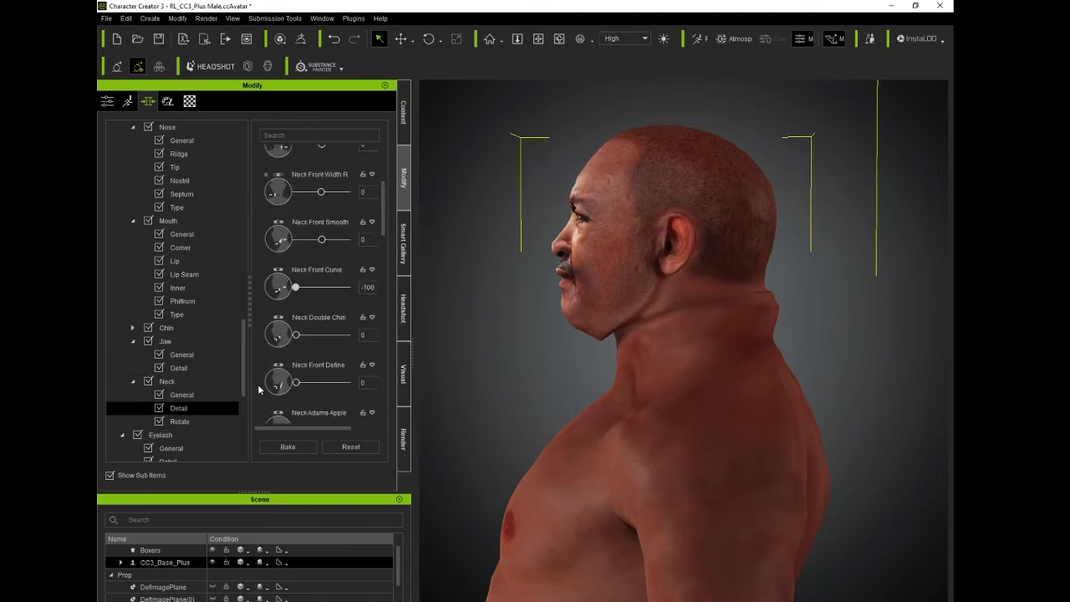
{"action": "left_click", "coordinate": [181, 394]}
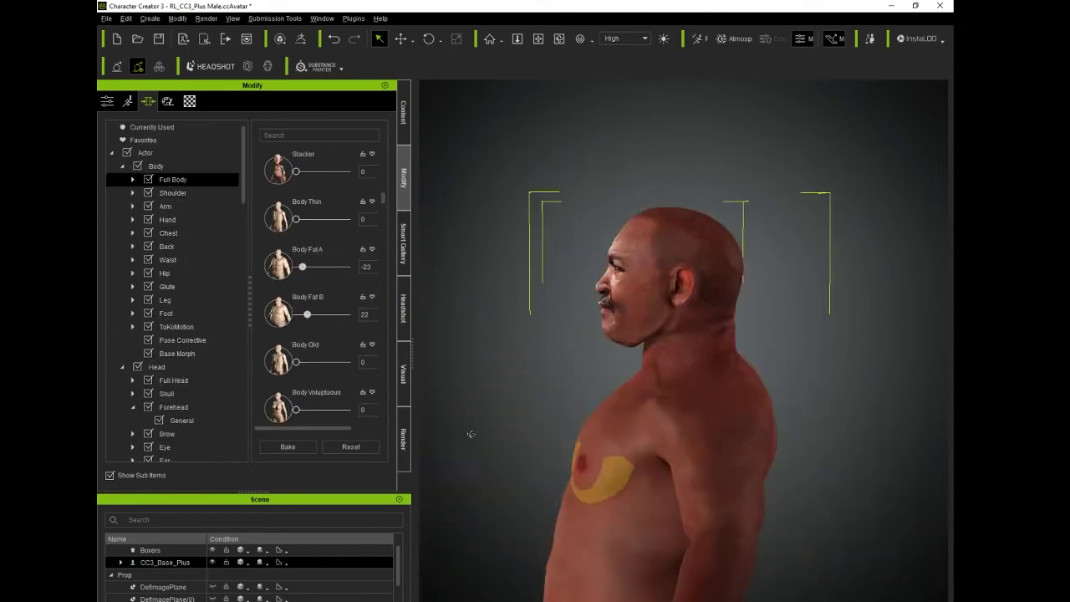
{"action": "left_click", "coordinate": [168, 232]}
{"action": "left_click", "coordinate": [167, 259]}
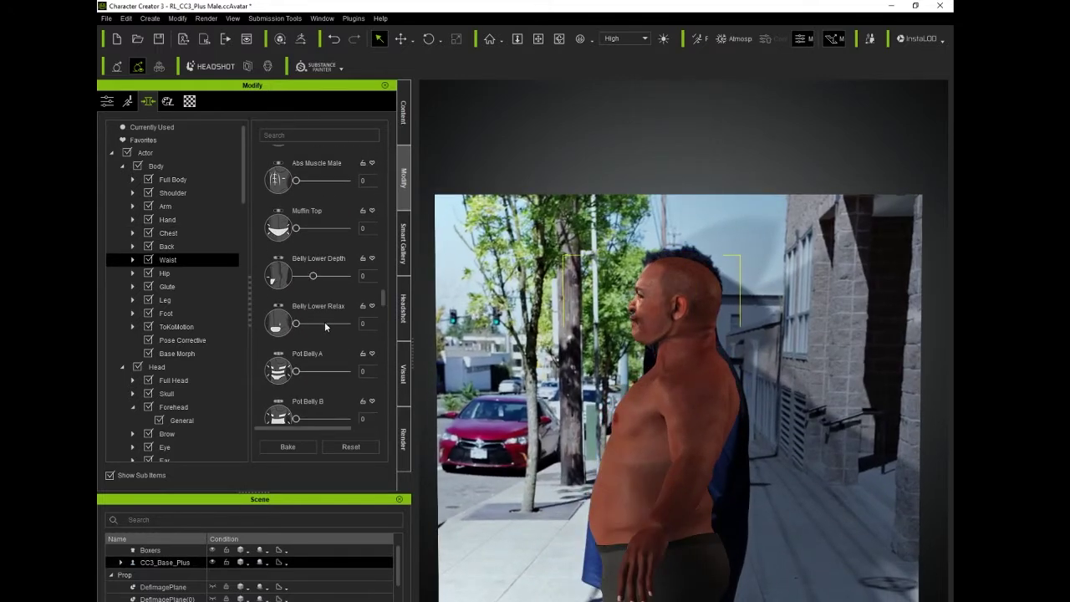
{"action": "left_click", "coordinate": [611, 459]}
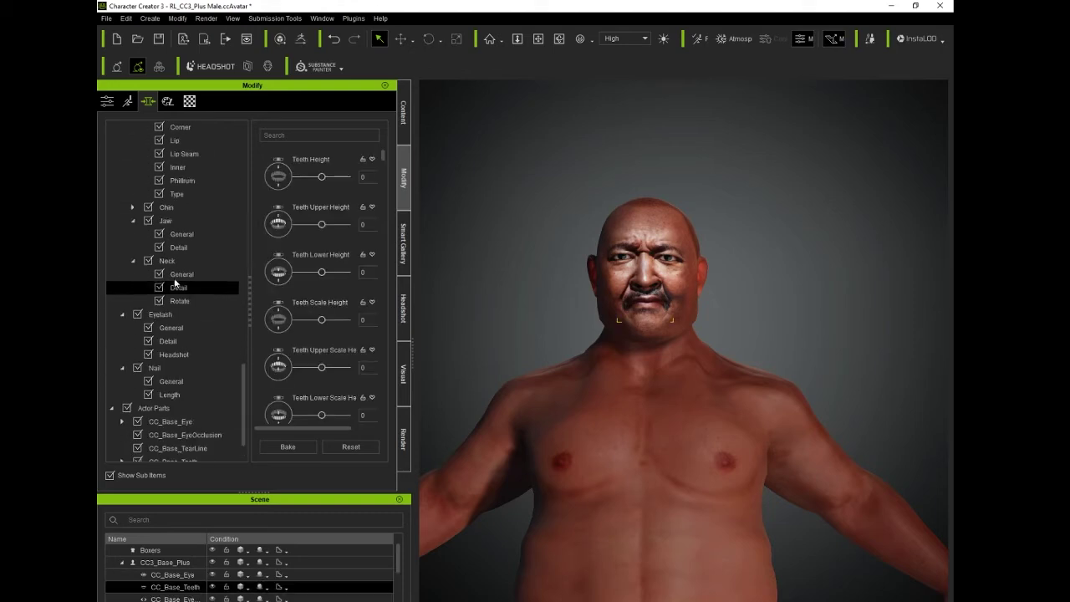
{"action": "left_click", "coordinate": [167, 261]}
{"action": "left_click_drag", "start_coordinate": [295, 414], "coordinate": [309, 415]}
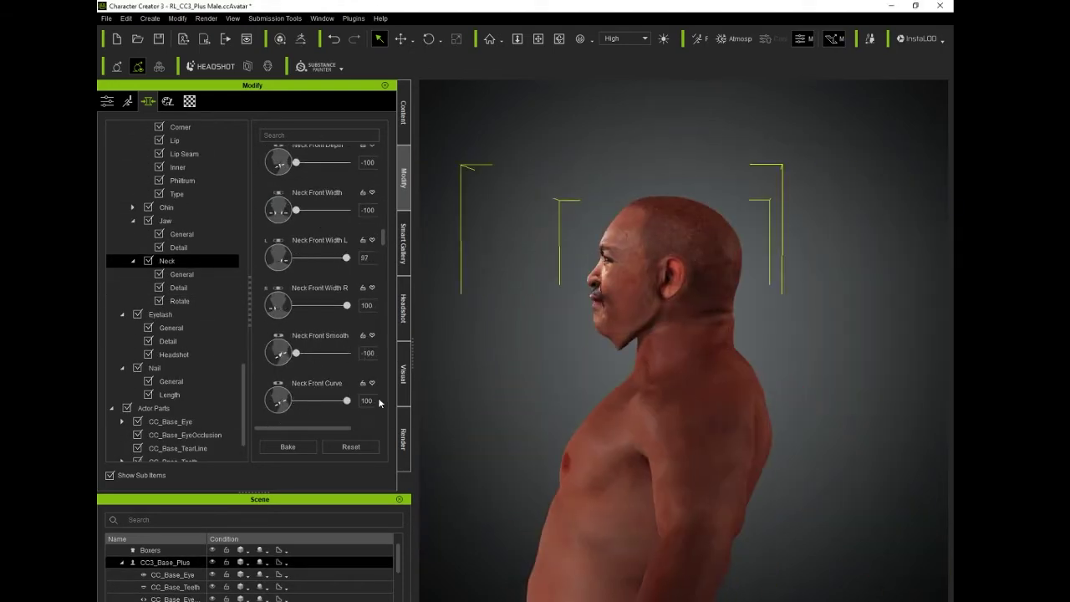
Step: Reset Jaw Height to 0 and return to the neck morphs
{"action": "left_click", "coordinate": [166, 220]}
{"action": "left_click_drag", "start_coordinate": [295, 224], "coordinate": [320, 224]}
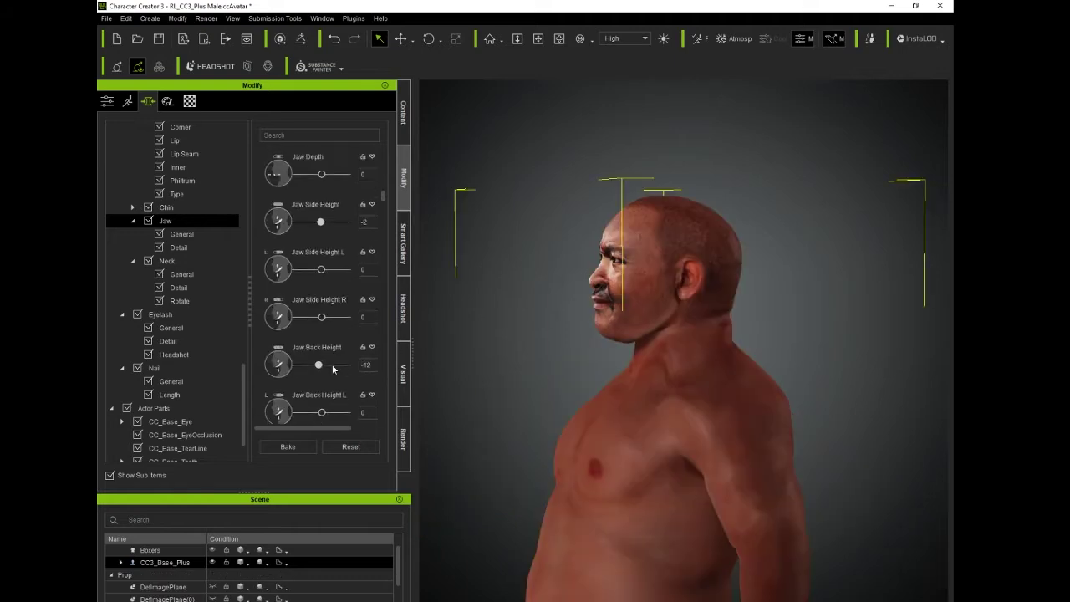
{"action": "left_click", "coordinate": [181, 274]}
{"action": "left_click", "coordinate": [167, 261]}
Step: Raise Character Height in the Full Body morphs
{"action": "scroll", "coordinate": [172, 250], "scroll_direction": "up", "scroll_amount": 10}
{"action": "left_click", "coordinate": [173, 178]}
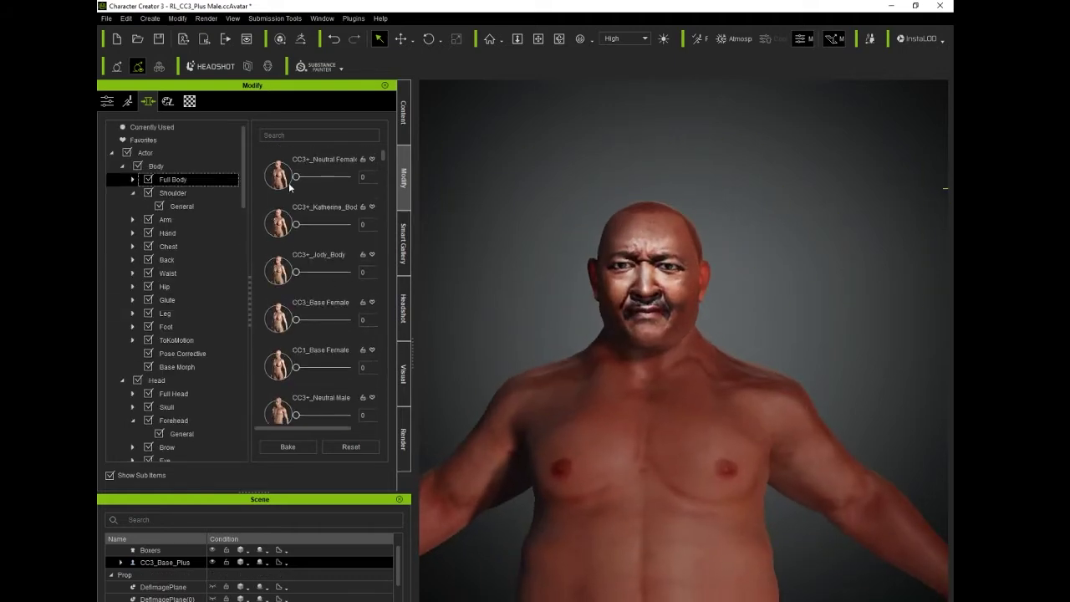
{"action": "scroll", "coordinate": [309, 293], "scroll_direction": "down", "scroll_amount": 3}
{"action": "scroll", "coordinate": [310, 292], "scroll_direction": "down", "scroll_amount": 3}
{"action": "left_click_drag", "start_coordinate": [321, 296], "coordinate": [346, 298]}
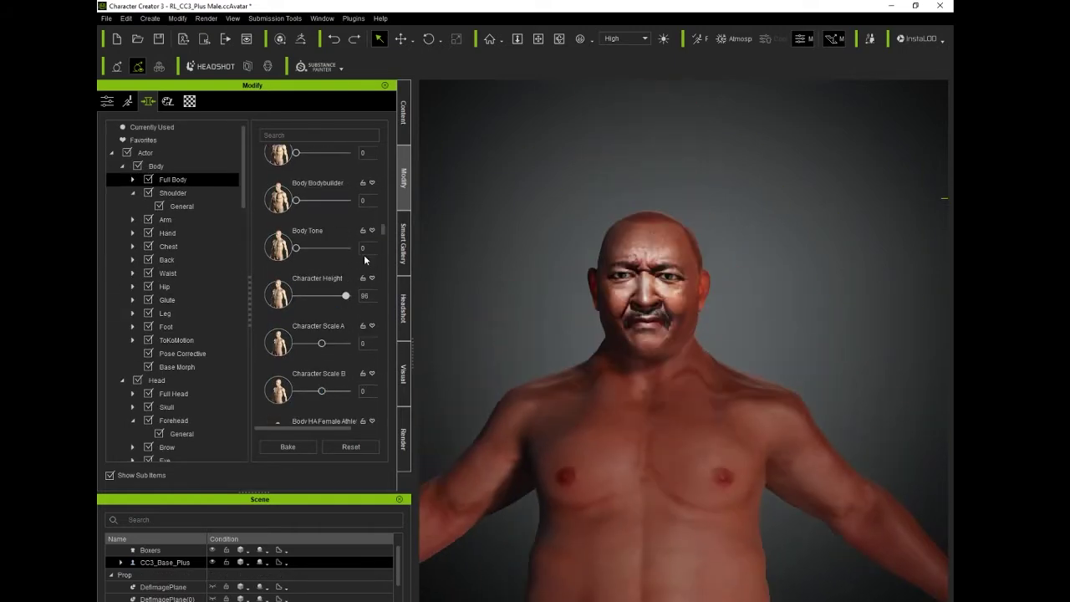
Step: Reshape the neck back contour to Depth B 56, C 22, D 53, E 41, F 50
{"action": "scroll", "coordinate": [364, 259], "scroll_direction": "up", "scroll_amount": 1}
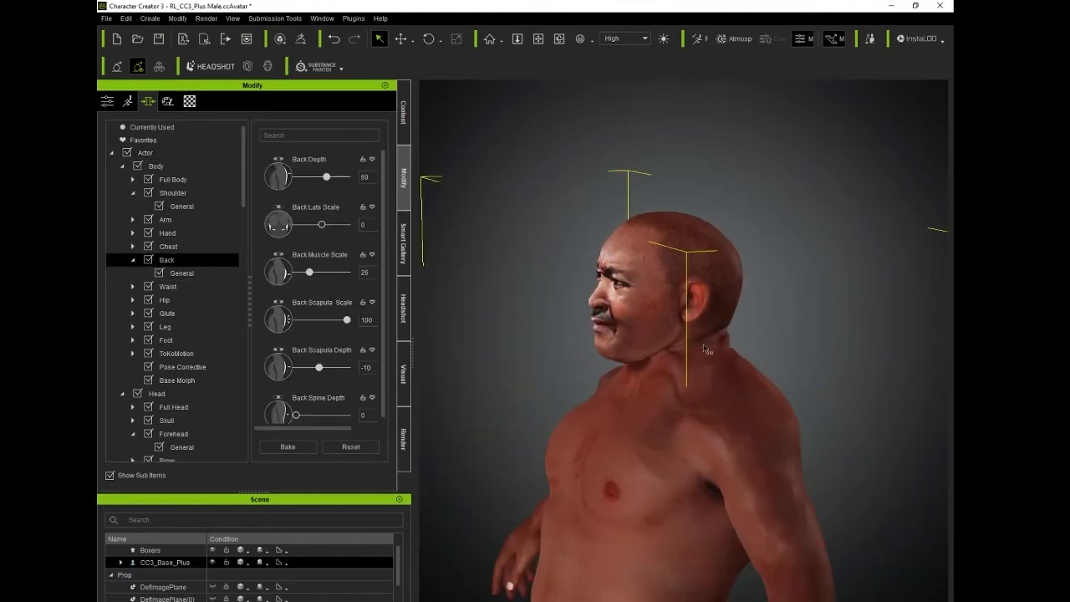
{"action": "scroll", "coordinate": [353, 336], "scroll_direction": "down", "scroll_amount": 5}
{"action": "left_click_drag", "start_coordinate": [284, 410], "coordinate": [633, 431]}
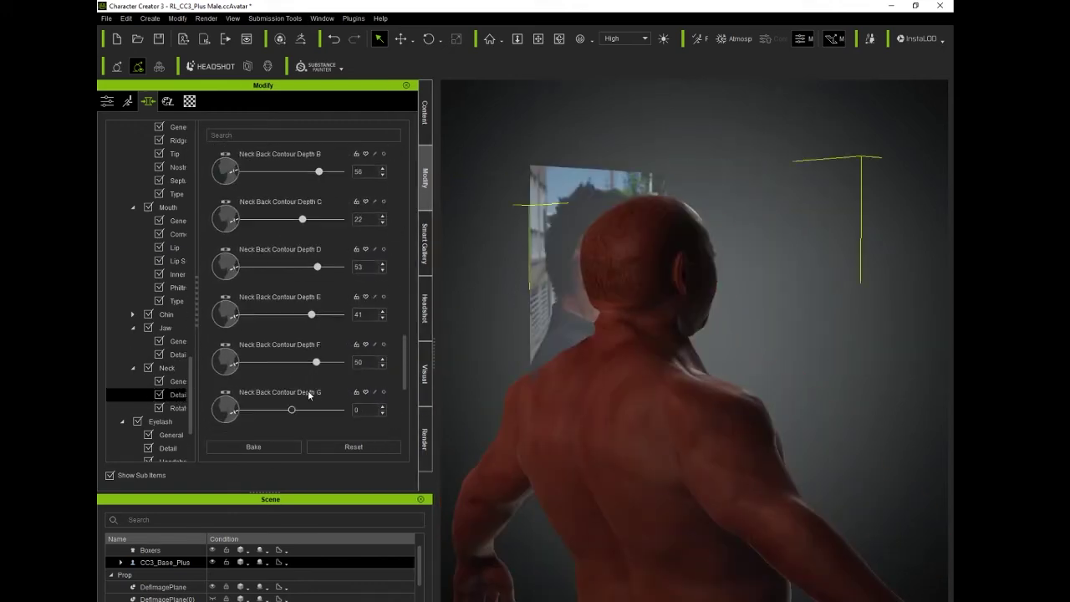
Step: Set Jaw Width to -100/-74/-100, Nostril Angle to -52 and Lip Depth to -27
{"action": "left_click", "coordinate": [172, 381]}
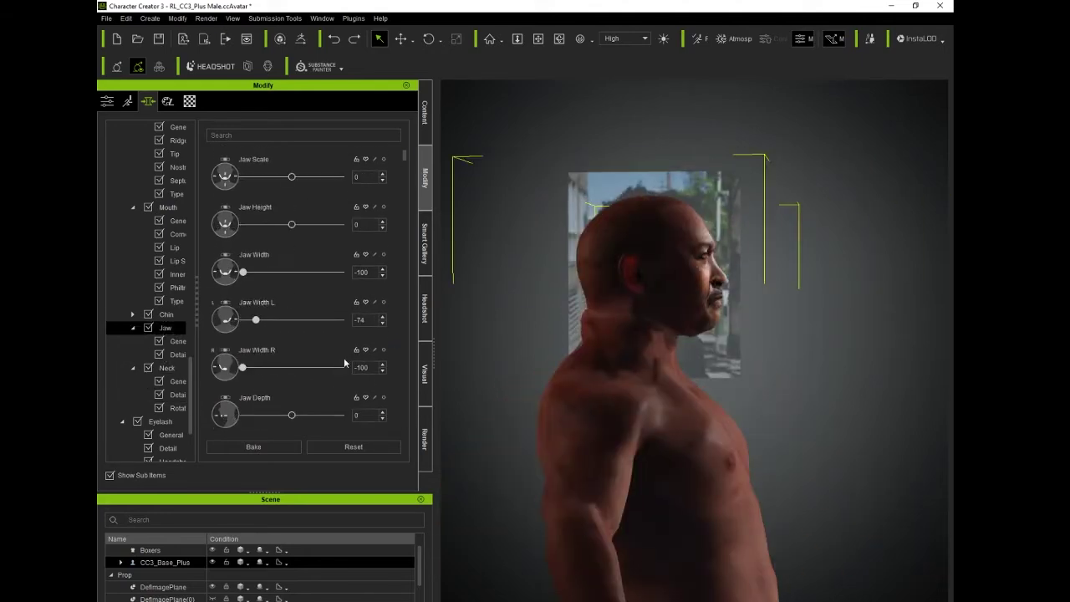
{"action": "scroll", "coordinate": [309, 334], "scroll_direction": "down", "scroll_amount": 10}
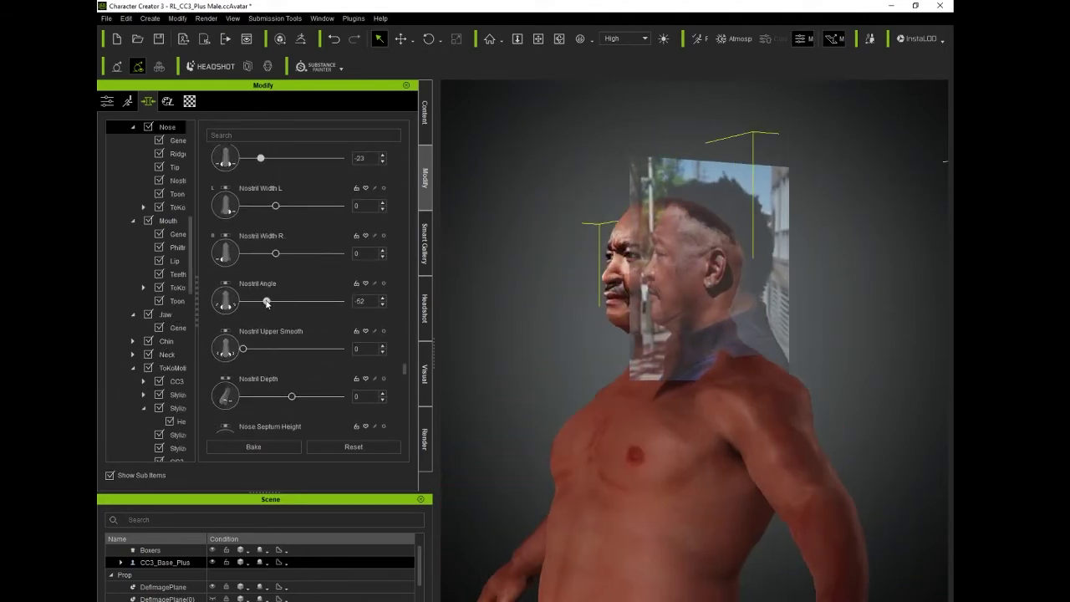
{"action": "left_click", "coordinate": [168, 220]}
{"action": "scroll", "coordinate": [323, 375], "scroll_direction": "down", "scroll_amount": 2}
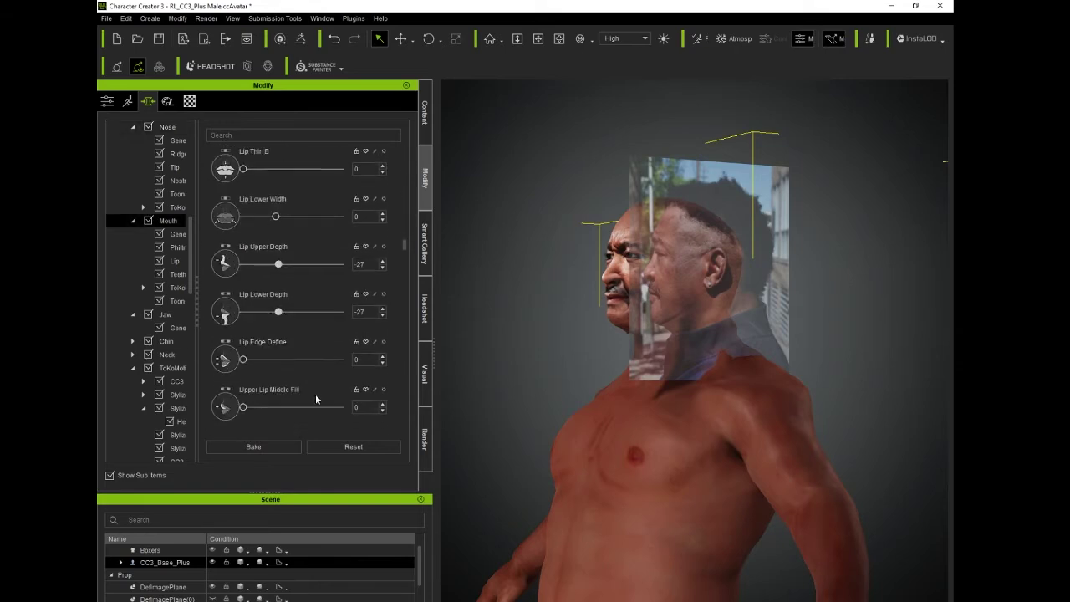
{"action": "scroll", "coordinate": [315, 393], "scroll_direction": "down", "scroll_amount": 2}
{"action": "scroll", "coordinate": [300, 397], "scroll_direction": "down", "scroll_amount": 2}
{"action": "scroll", "coordinate": [288, 402], "scroll_direction": "down", "scroll_amount": 2}
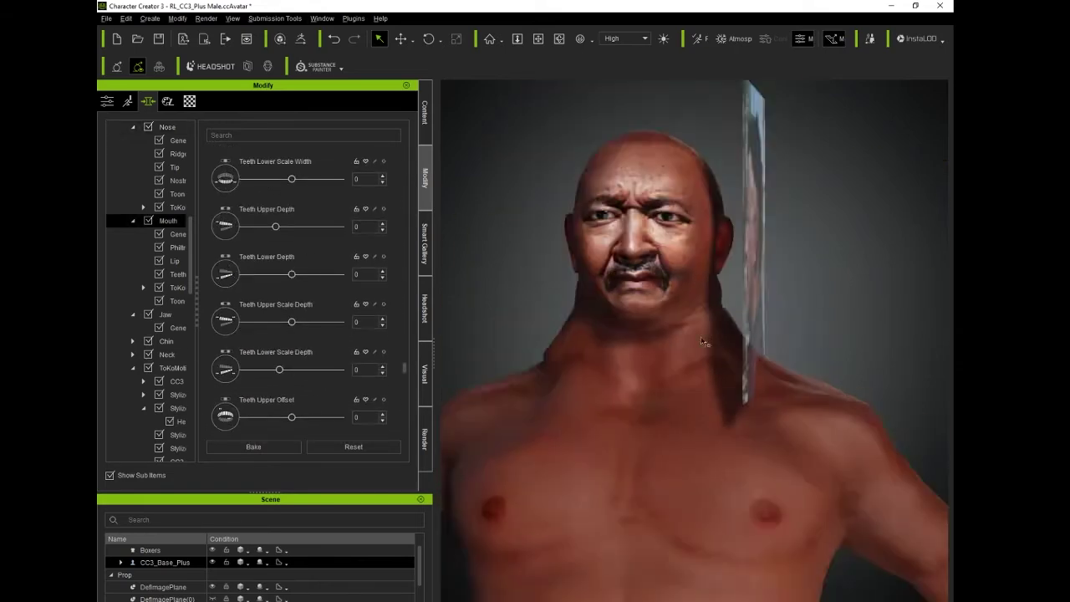
{"action": "left_click", "coordinate": [165, 314]}
{"action": "scroll", "coordinate": [309, 335], "scroll_direction": "down", "scroll_amount": 2}
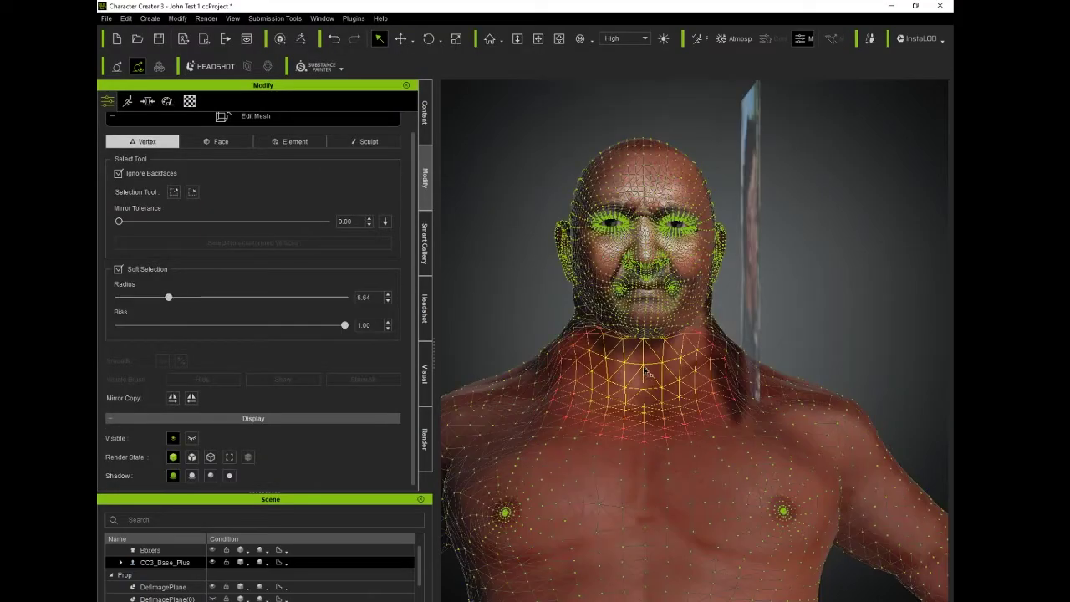
Step: Move the soft-selected neck vertices, checking the head and back from behind
{"action": "key", "text": "w"}
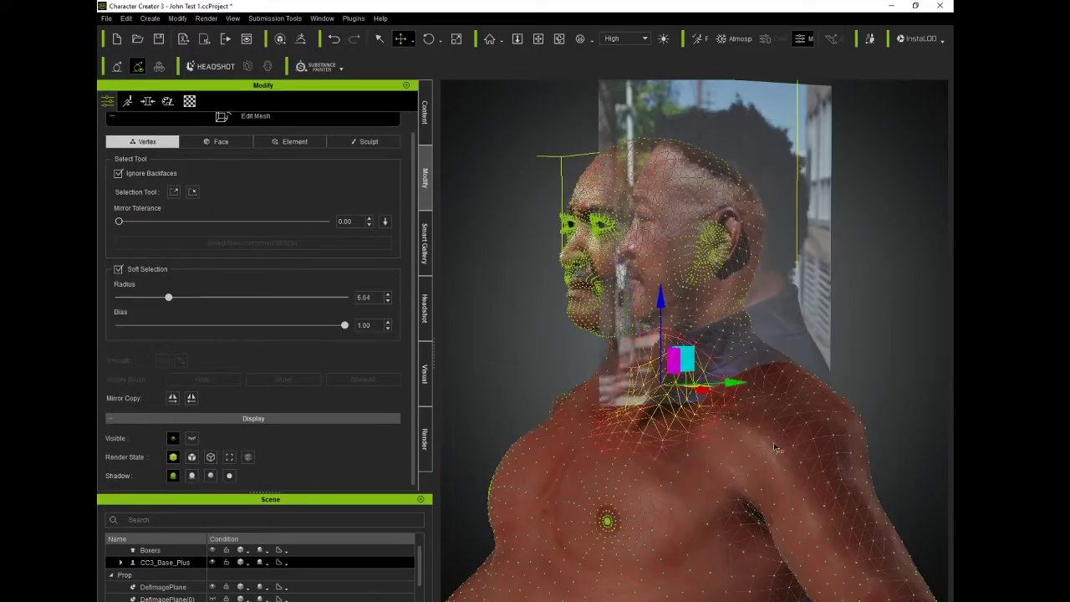
{"action": "right_click_drag", "start_coordinate": [678, 405], "coordinate": [445, 361]}
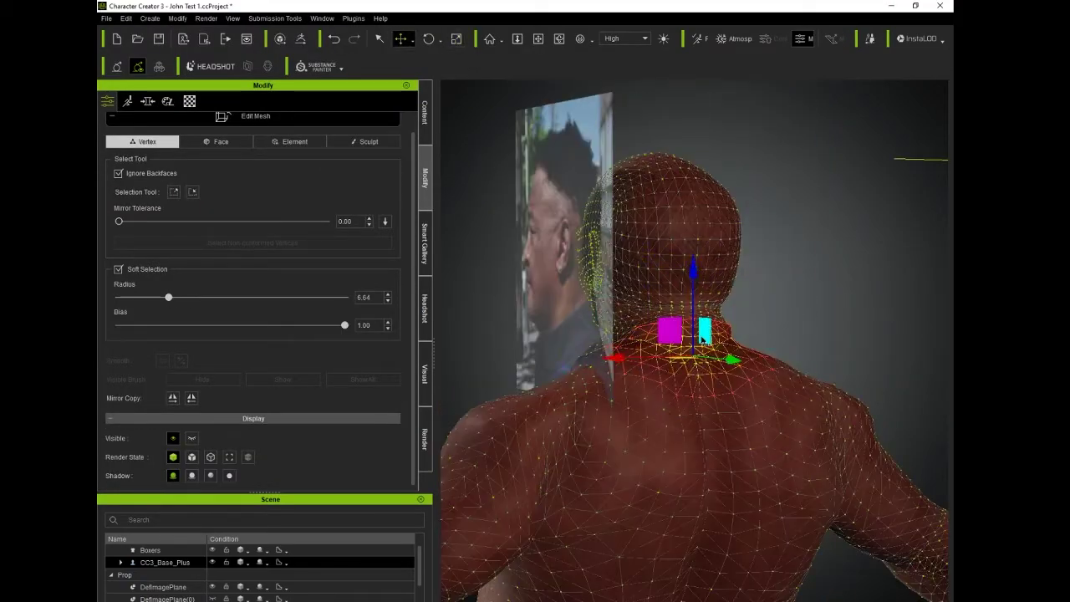
{"action": "key", "text": "q"}
{"action": "right_click_drag", "start_coordinate": [571, 351], "coordinate": [585, 365]}
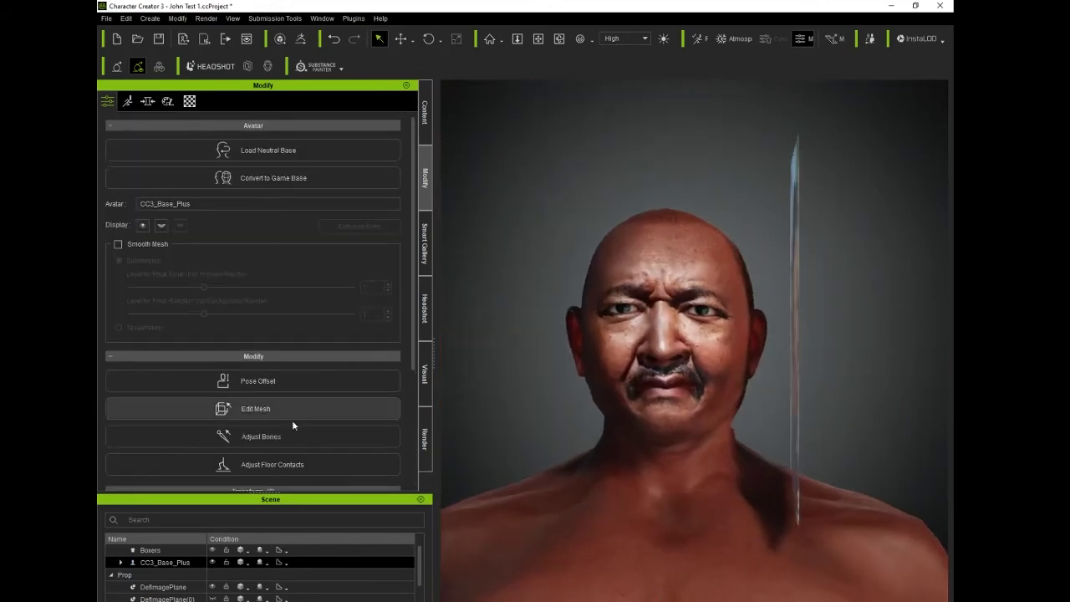
Step: Lower the reference photo plane and start adjusting the forehead morphs
{"action": "left_click", "coordinate": [291, 409]}
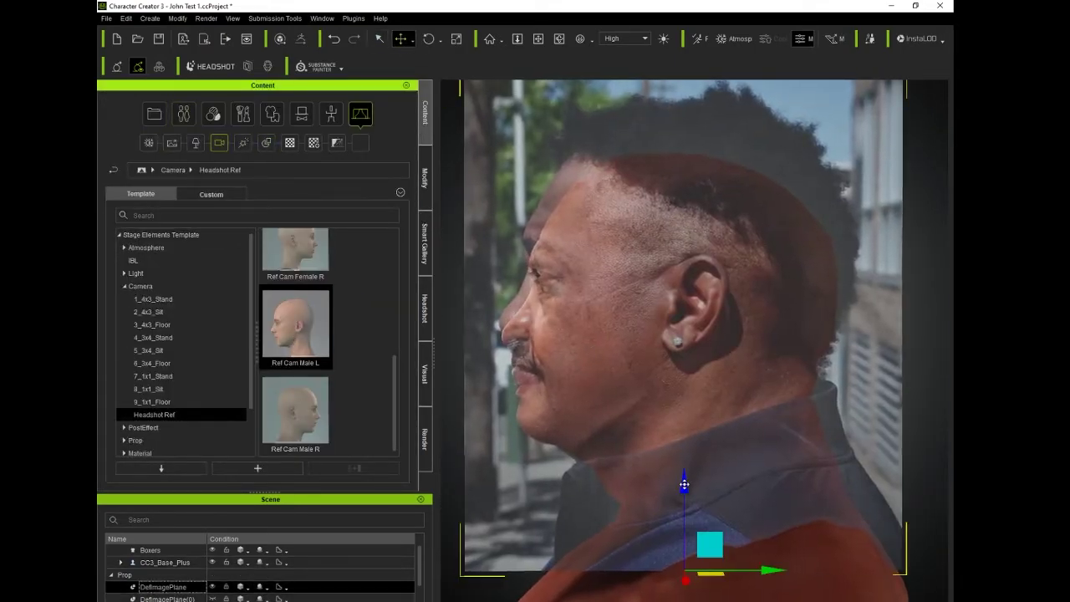
{"action": "left_click_drag", "start_coordinate": [684, 484], "coordinate": [707, 563]}
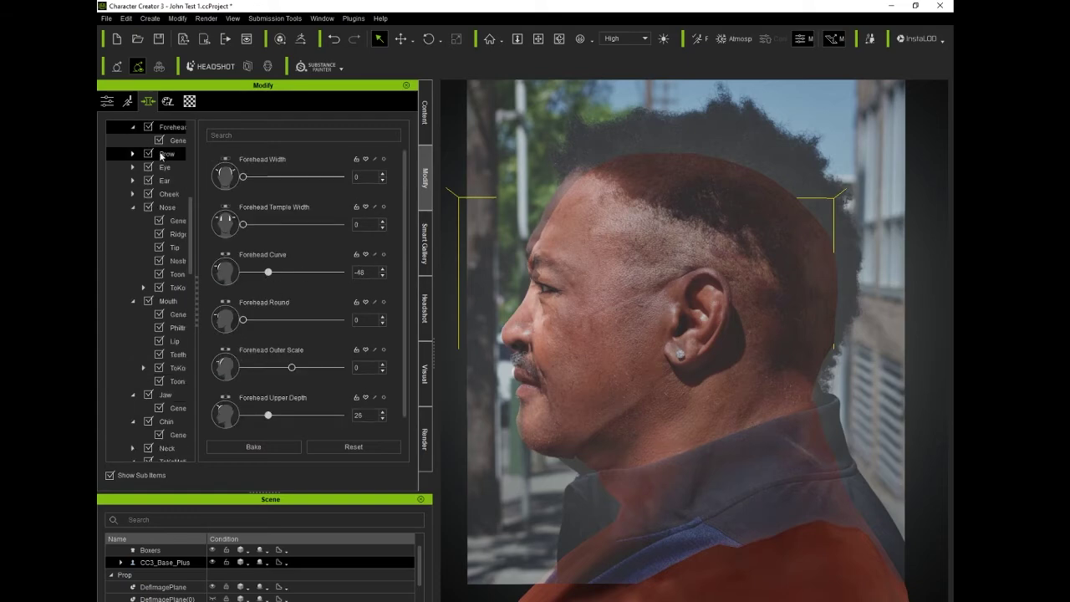
{"action": "left_click", "coordinate": [169, 127]}
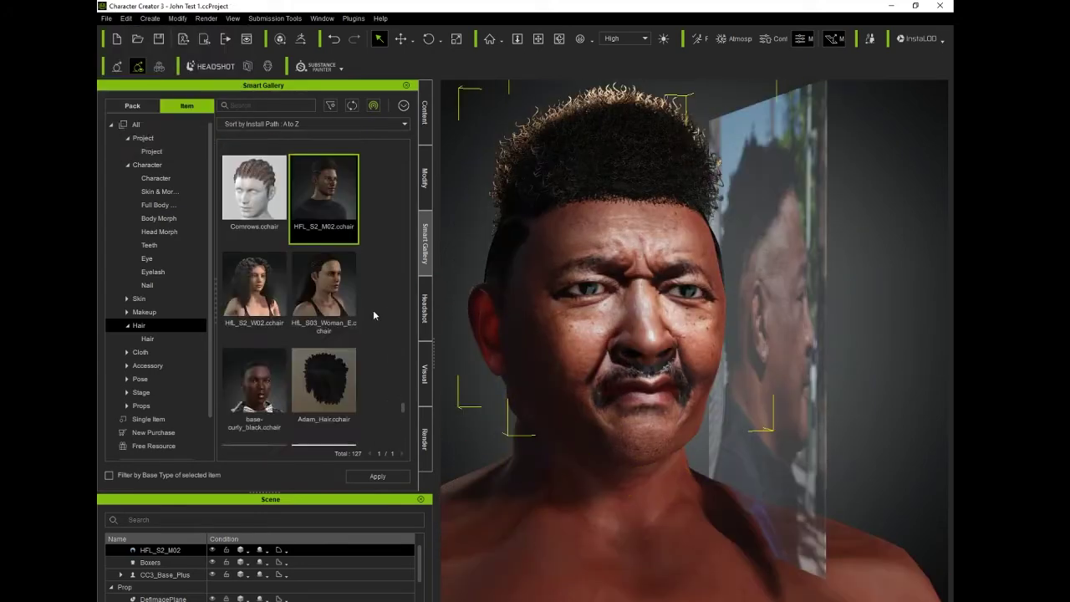
Step: Apply the Black Jacket and Black Pants from a 'suit' search and dismiss the save prompt
{"action": "type", "text": "suit"}
{"action": "left_click_drag", "start_coordinate": [254, 317], "coordinate": [574, 379]}
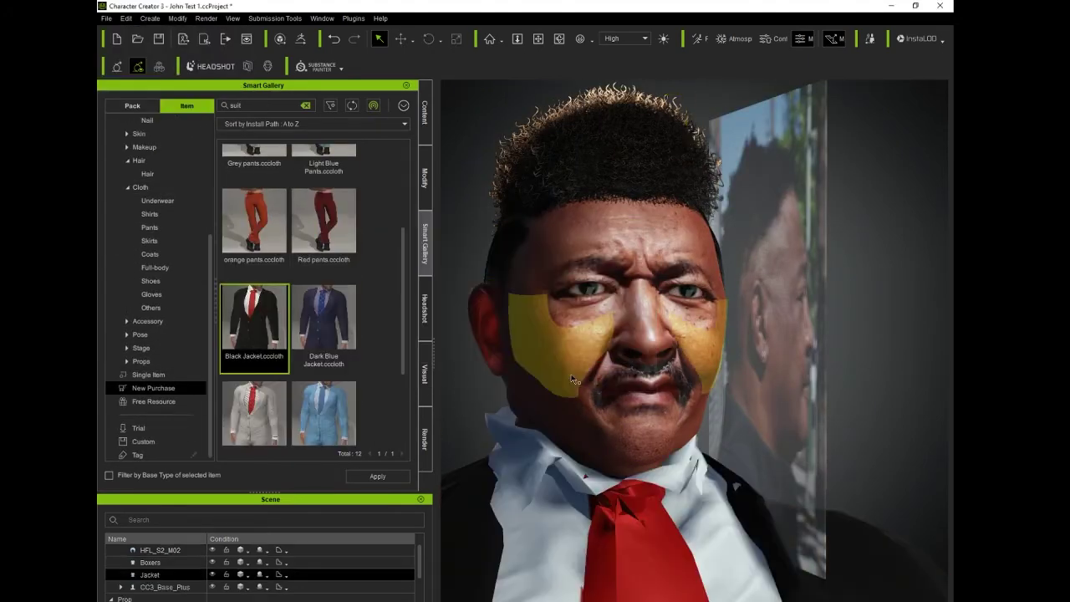
{"action": "scroll", "coordinate": [309, 292], "scroll_direction": "up", "scroll_amount": 3}
{"action": "left_click_drag", "start_coordinate": [254, 178], "coordinate": [453, 382]}
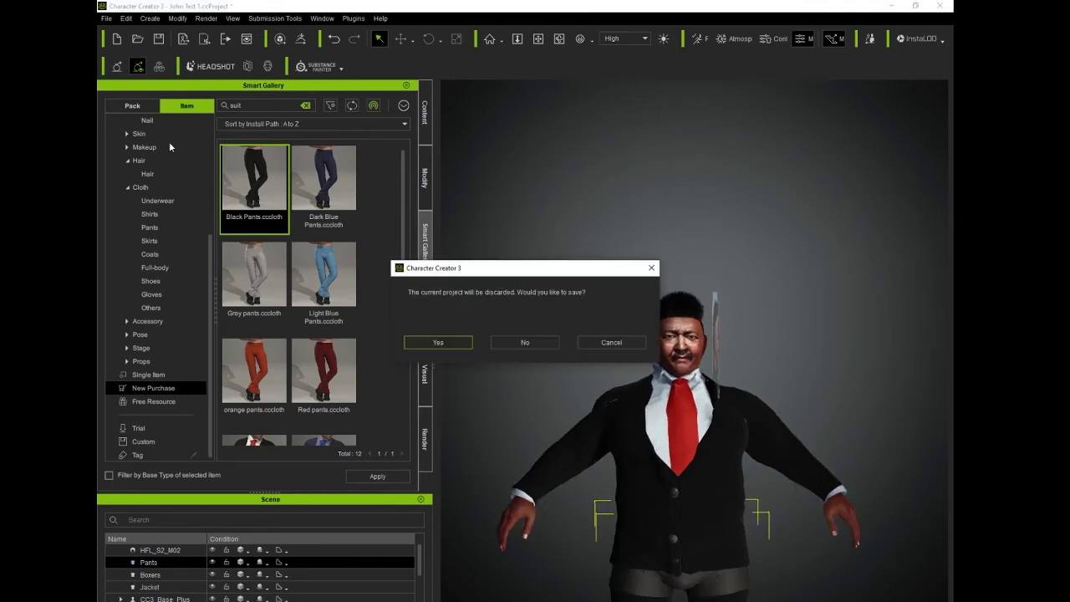
{"action": "left_click", "coordinate": [525, 342]}
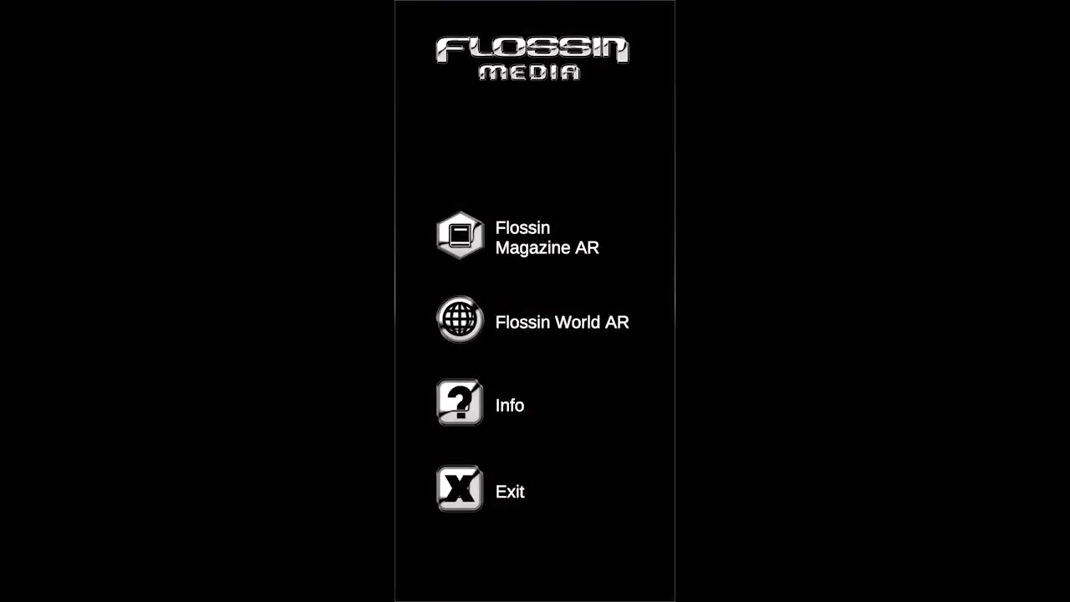
Step: Enter Flossin World AR and show the Scale & Rotate controls
{"action": "left_click", "coordinate": [460, 319]}
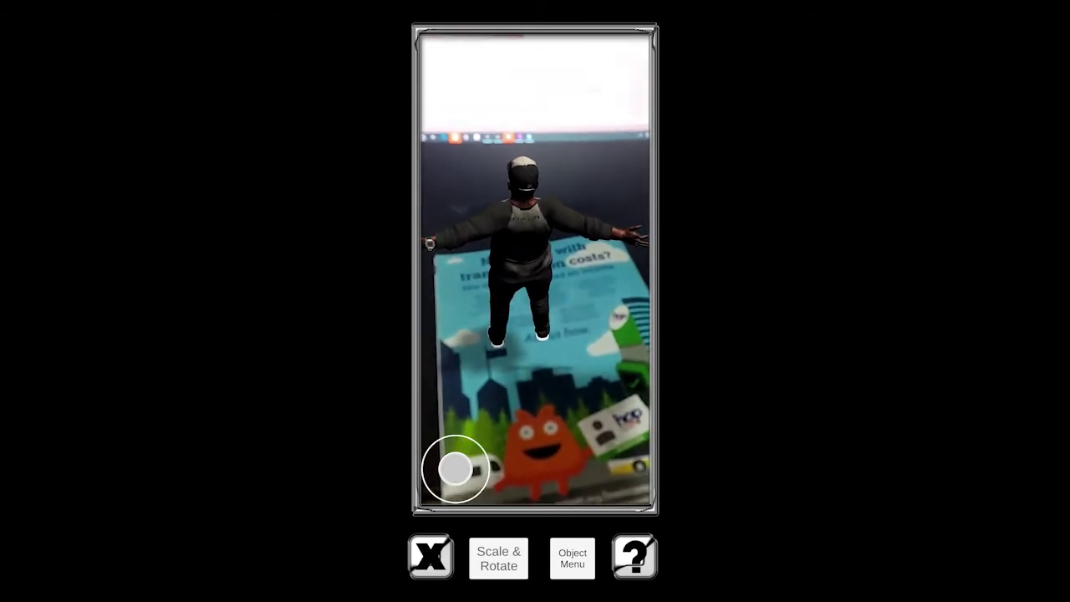
{"action": "left_click", "coordinate": [498, 557]}
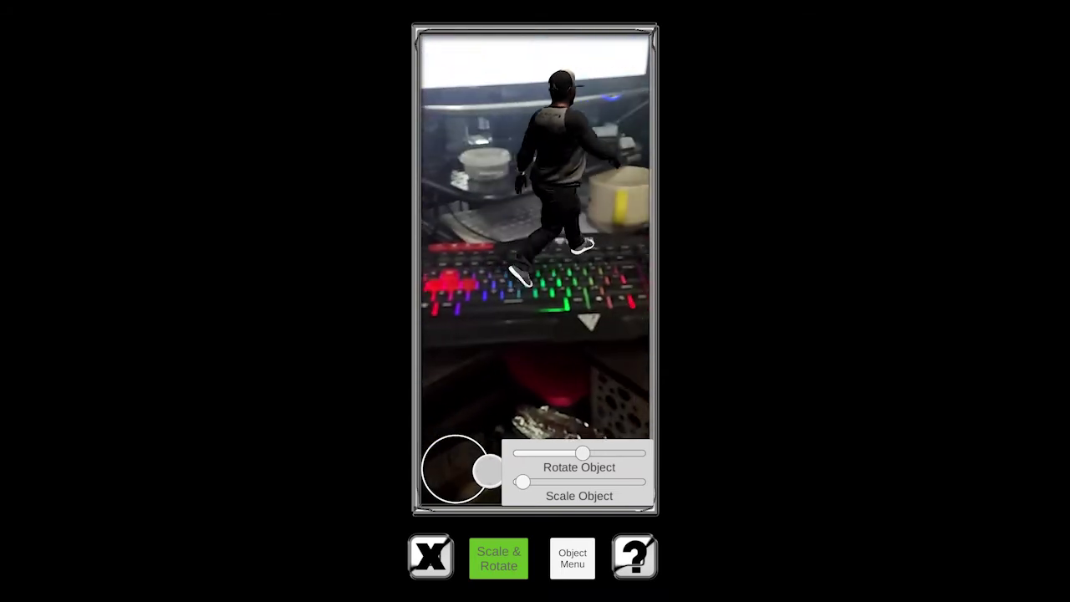
Step: Walk the avatar across the desk, then rotate it to face away from the camera
{"action": "mouse_move", "coordinate": [488, 465]}
{"action": "left_mouse_down"}
{"action": "mouse_move", "coordinate": [446, 473]}
{"action": "mouse_move", "coordinate": [438, 464]}
{"action": "left_mouse_up"}
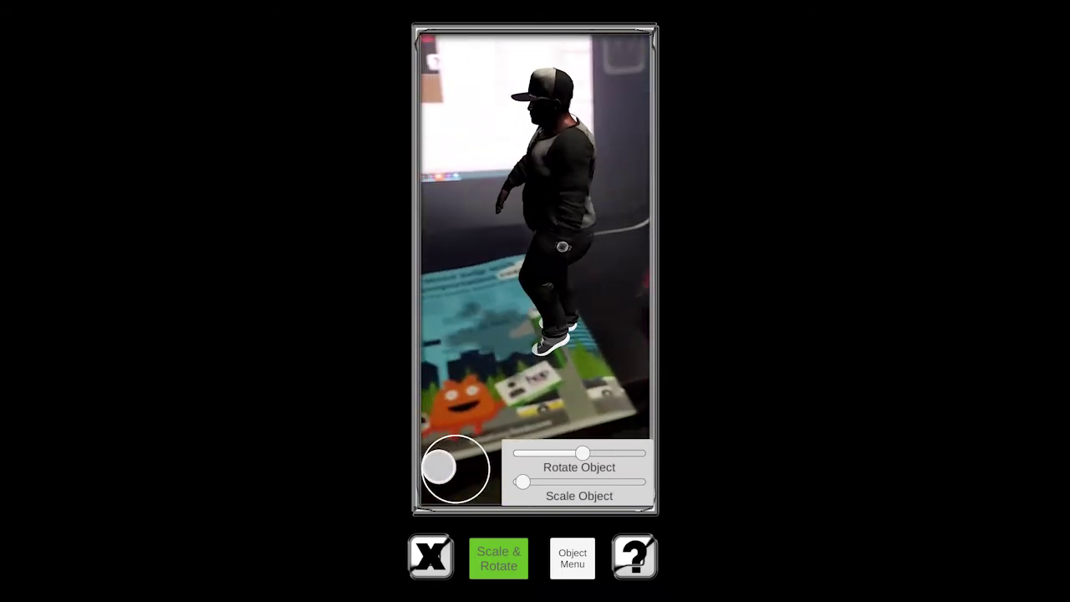
{"action": "left_click_drag", "start_coordinate": [438, 464], "coordinate": [442, 470]}
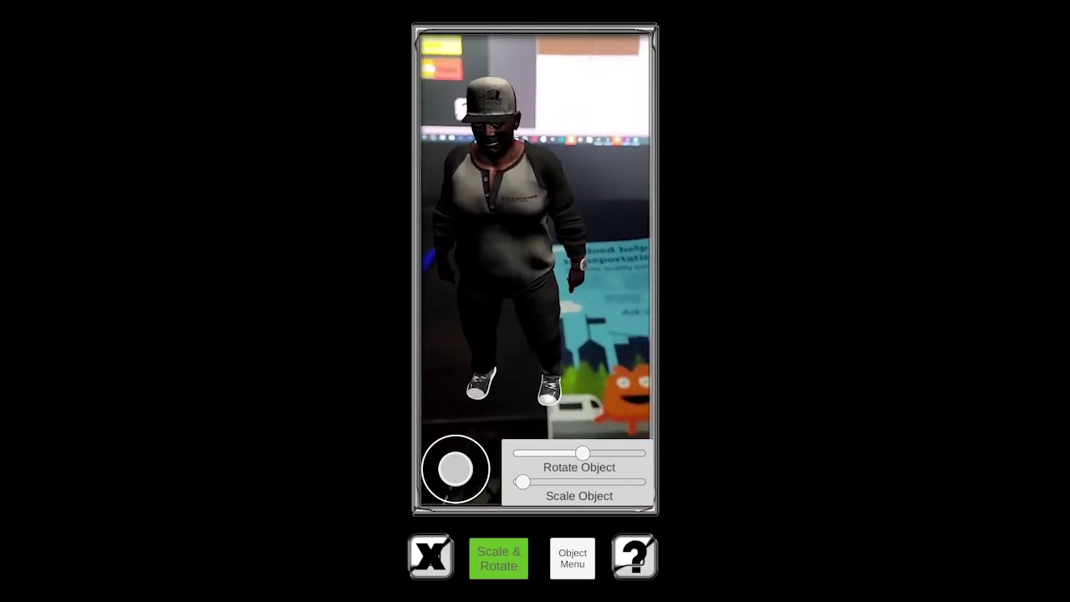
{"action": "left_click_drag", "start_coordinate": [582, 453], "coordinate": [520, 453]}
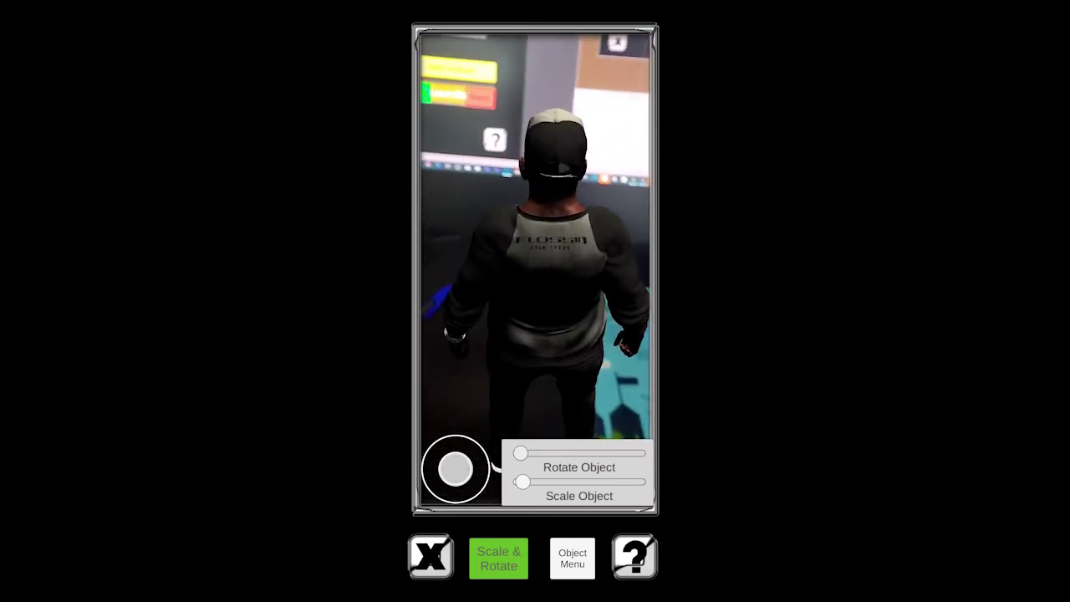